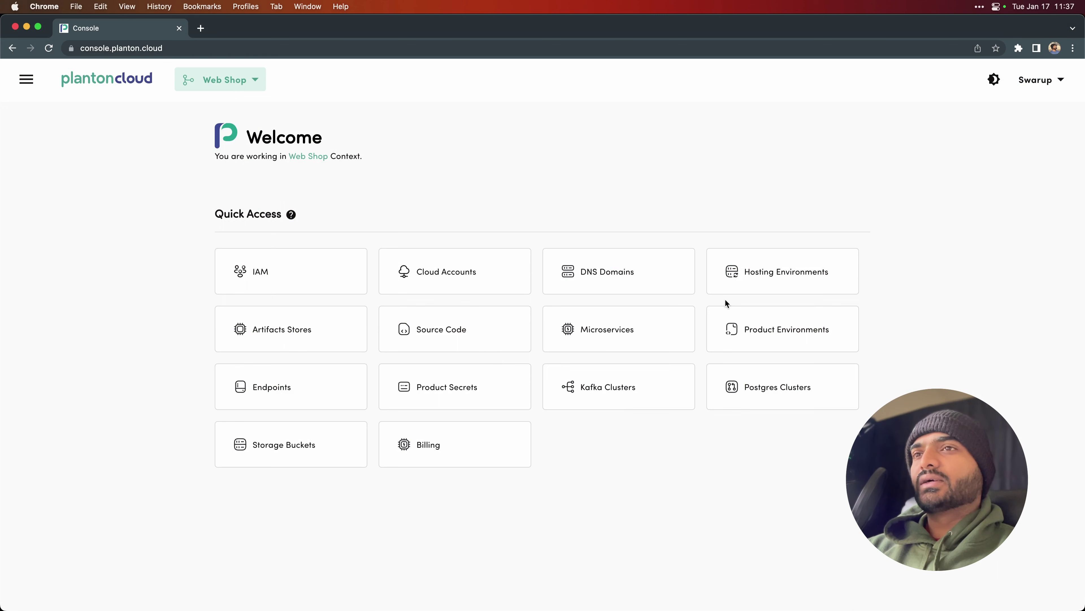
Open the Product Environments list from the Welcome page's Quick Access tile.
{"action": "left_click", "coordinate": [758, 334]}
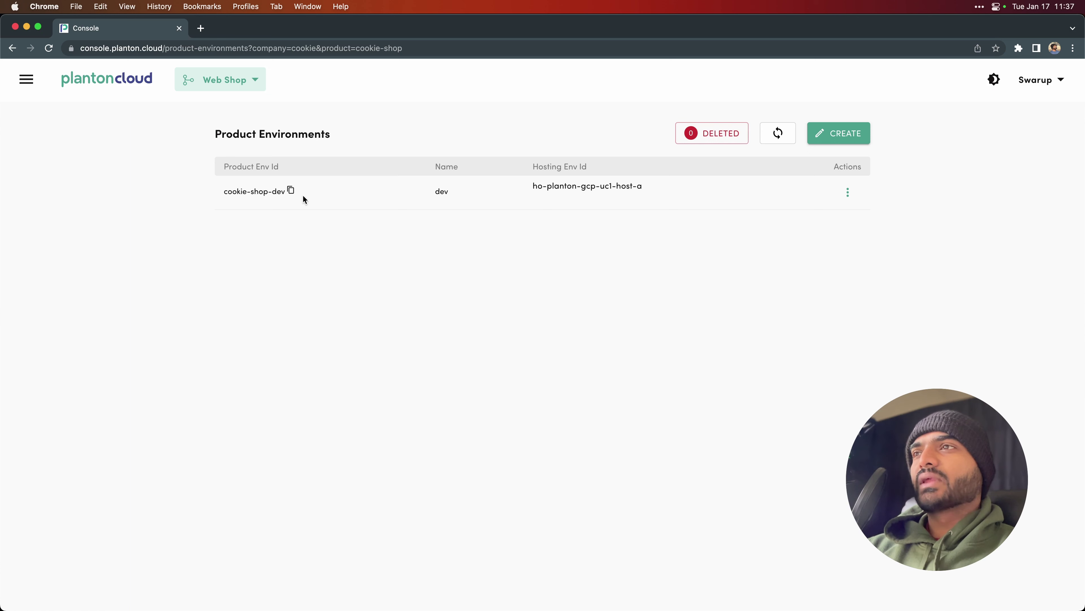
Choose Create Clone from the cookie-shop-dev environment's Actions menu.
{"action": "left_click", "coordinate": [849, 197]}
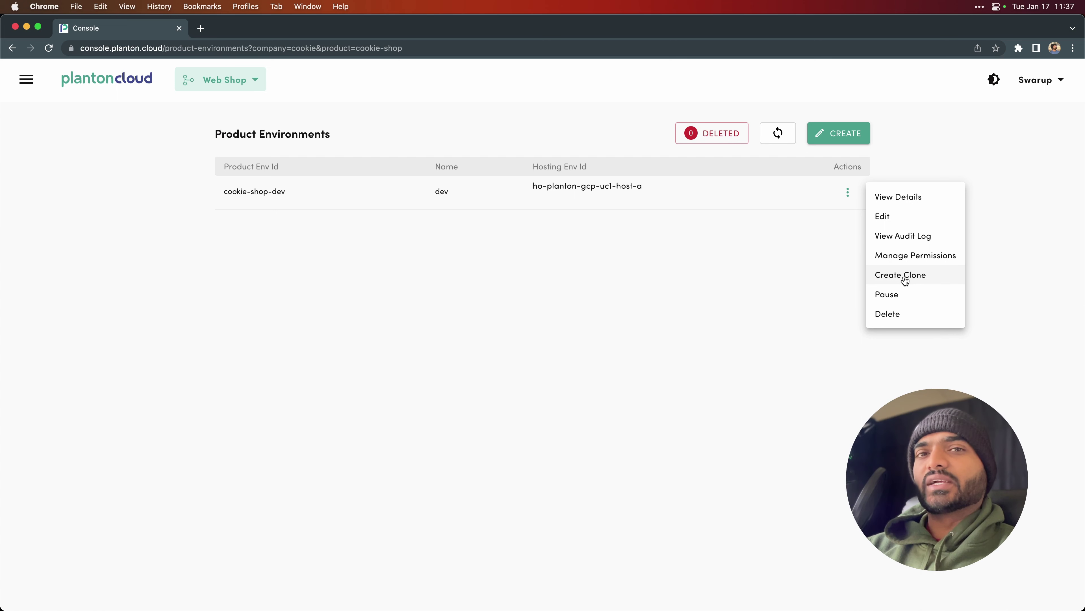
{"action": "left_click", "coordinate": [905, 280]}
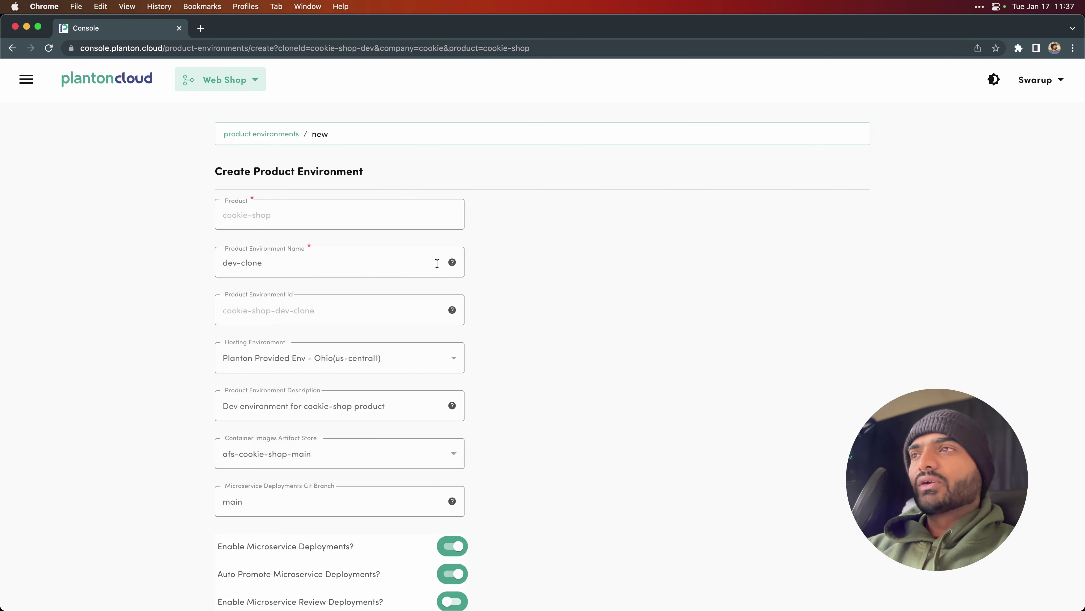
Name the clone prod, change the description's Dev to Prod, create it, and return home.
{"action": "left_click_drag", "start_coordinate": [348, 275], "coordinate": [209, 242]}
{"action": "type", "text": "prod"}
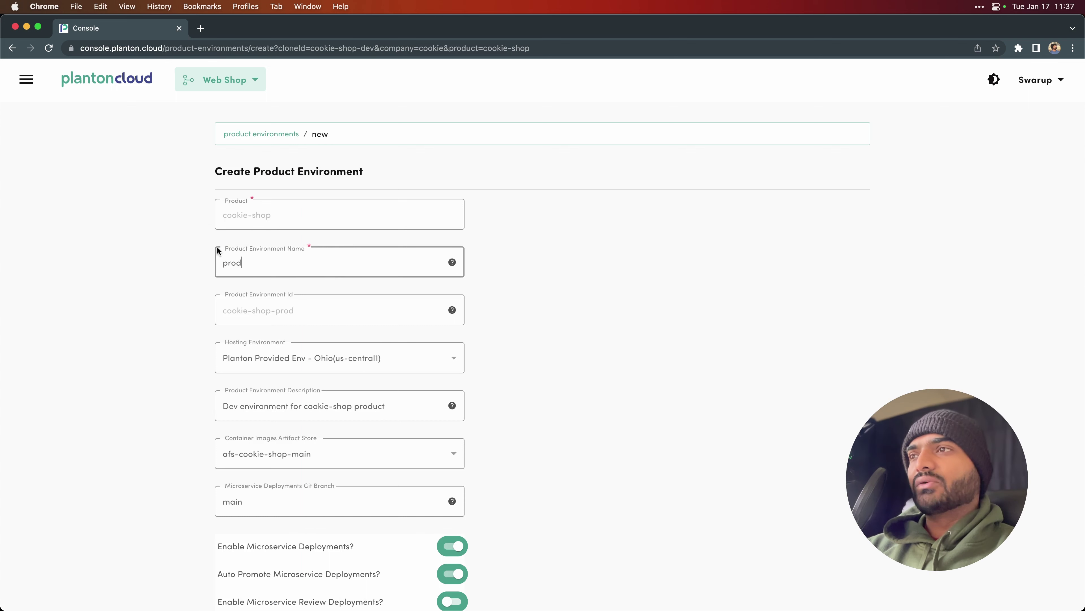
{"action": "scroll", "coordinate": [312, 326], "scroll_direction": "down", "scroll_amount": 5}
{"action": "left_click", "coordinate": [280, 304]}
{"action": "double_click", "coordinate": [227, 304]}
{"action": "type", "text": "Prod"}
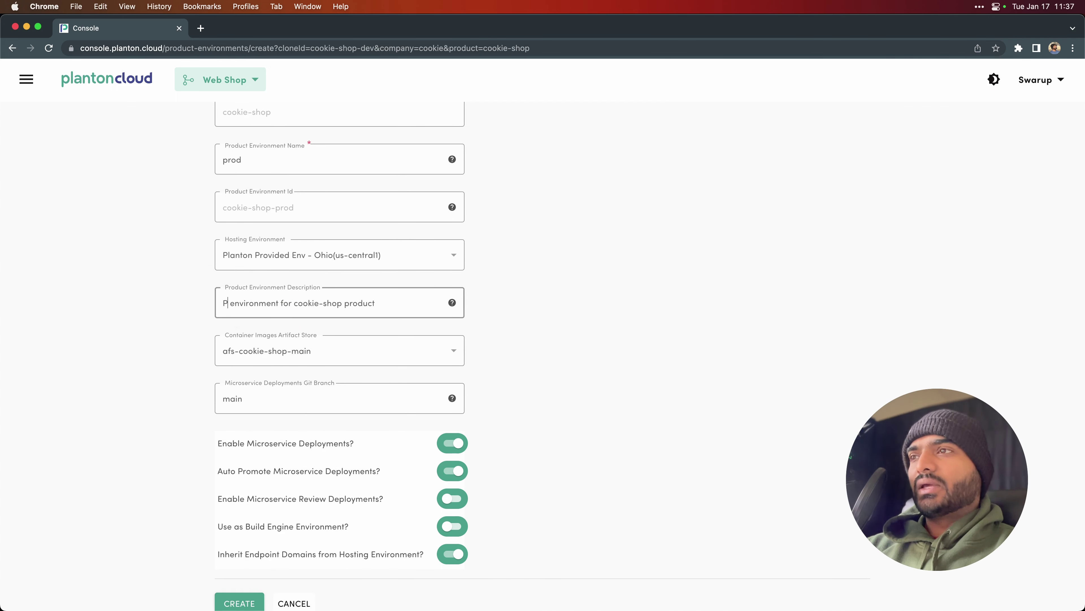
{"action": "scroll", "coordinate": [335, 313], "scroll_direction": "down", "scroll_amount": 2}
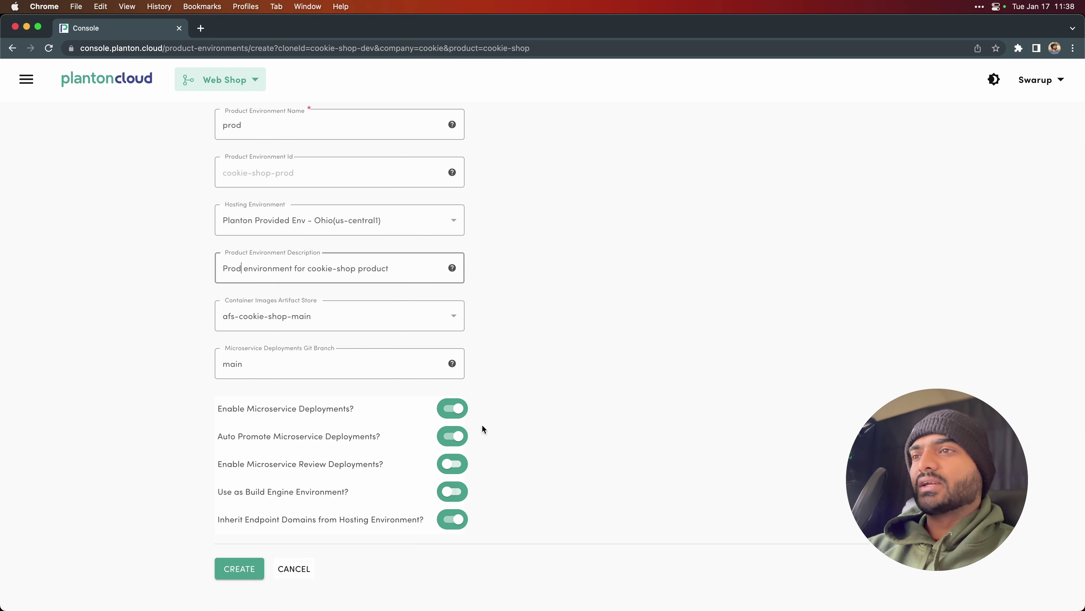
{"action": "left_click", "coordinate": [246, 569]}
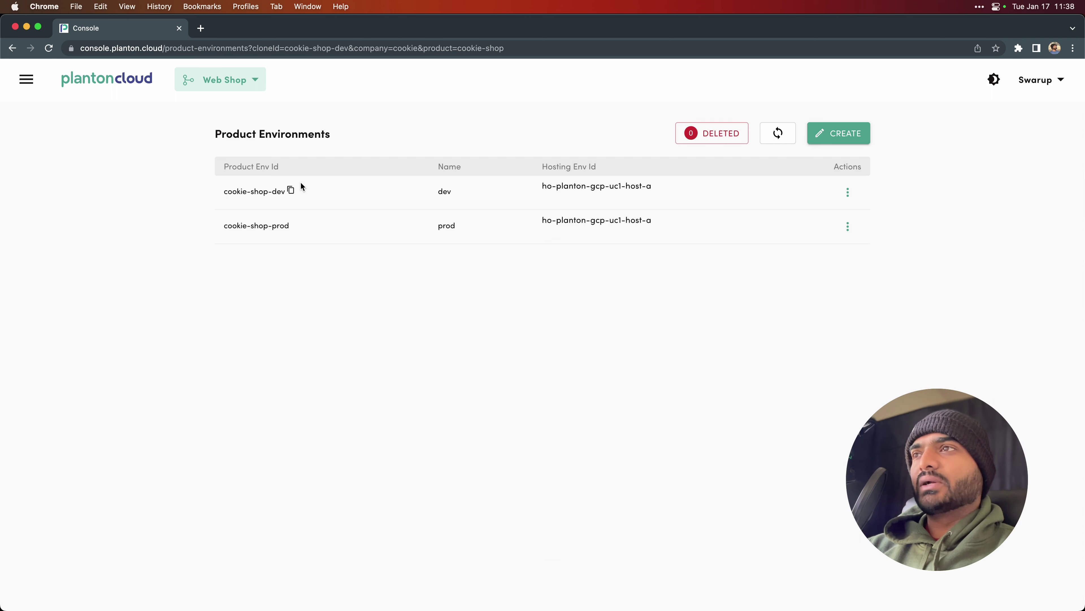
{"action": "left_click", "coordinate": [131, 85]}
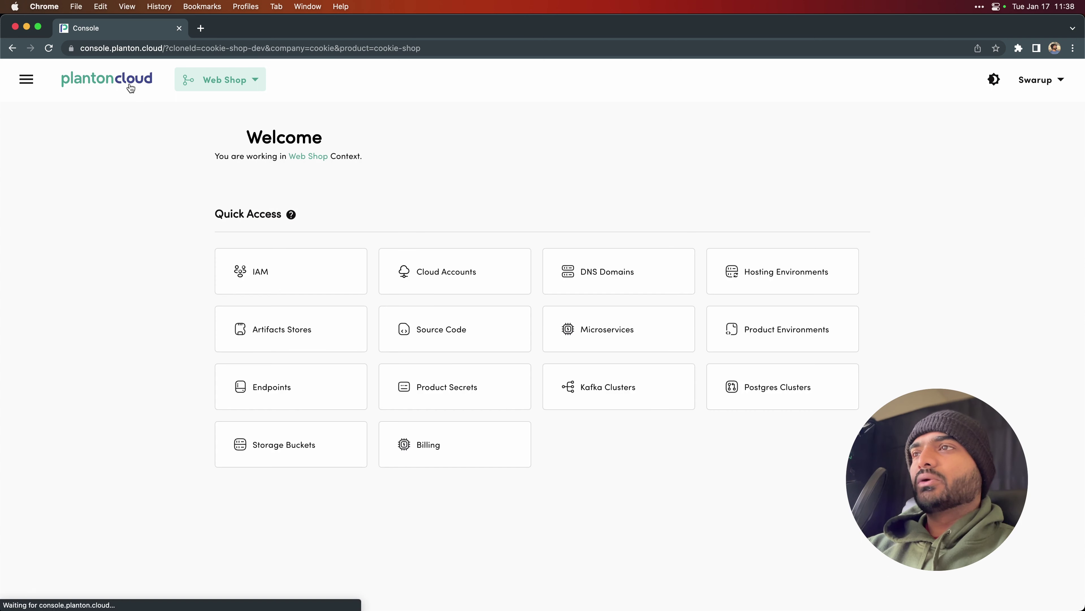
Review the cloned prod endpoint, Postgres cluster and prod product secret.
{"action": "left_click", "coordinate": [293, 400]}
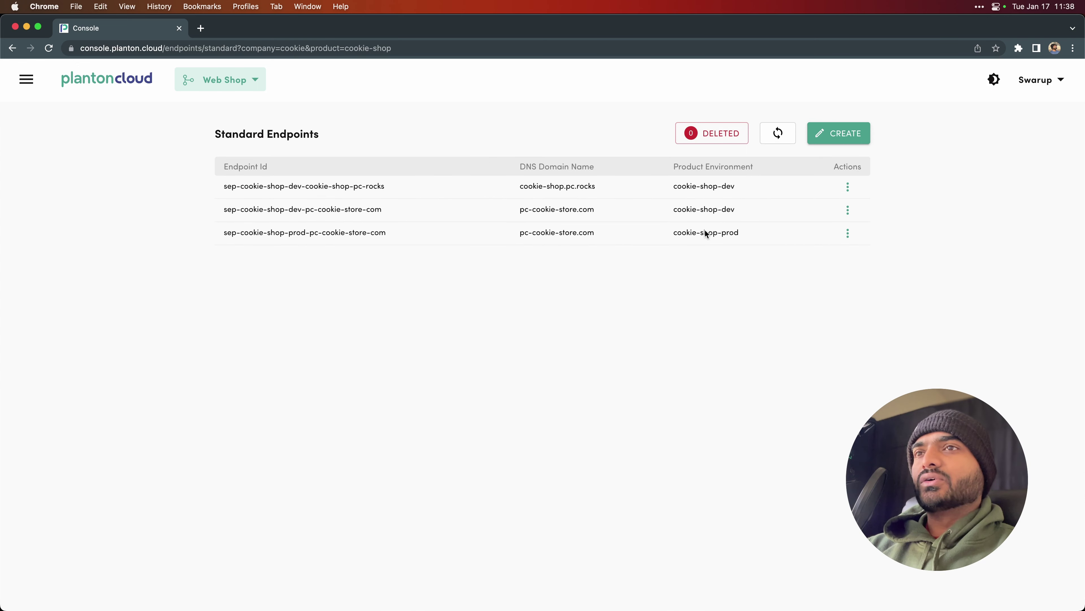
{"action": "left_click_drag", "start_coordinate": [740, 232], "coordinate": [666, 235]}
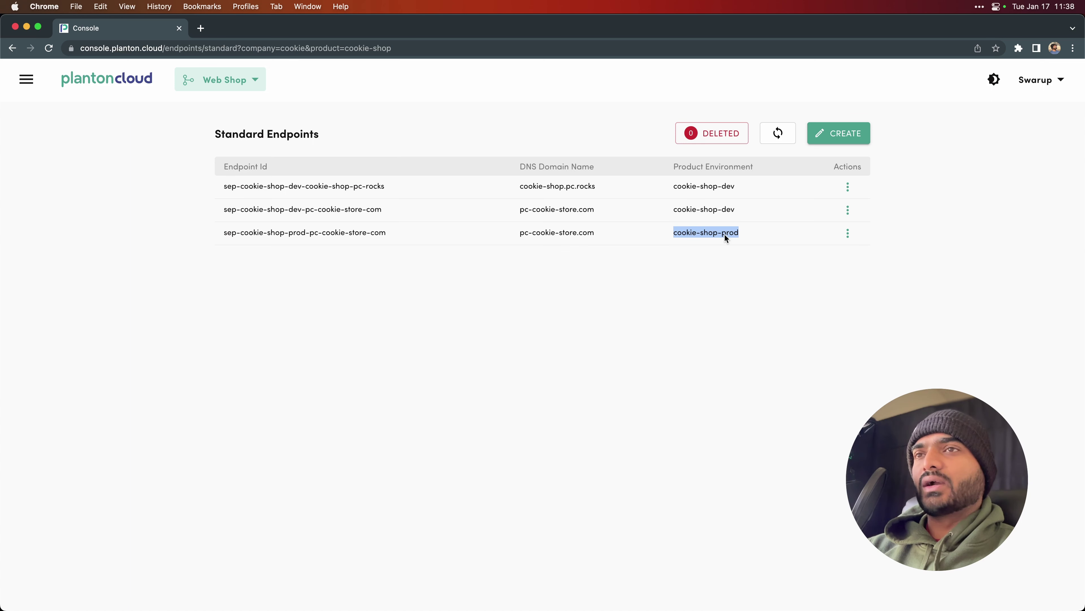
{"action": "key", "text": "super+bracketleft"}
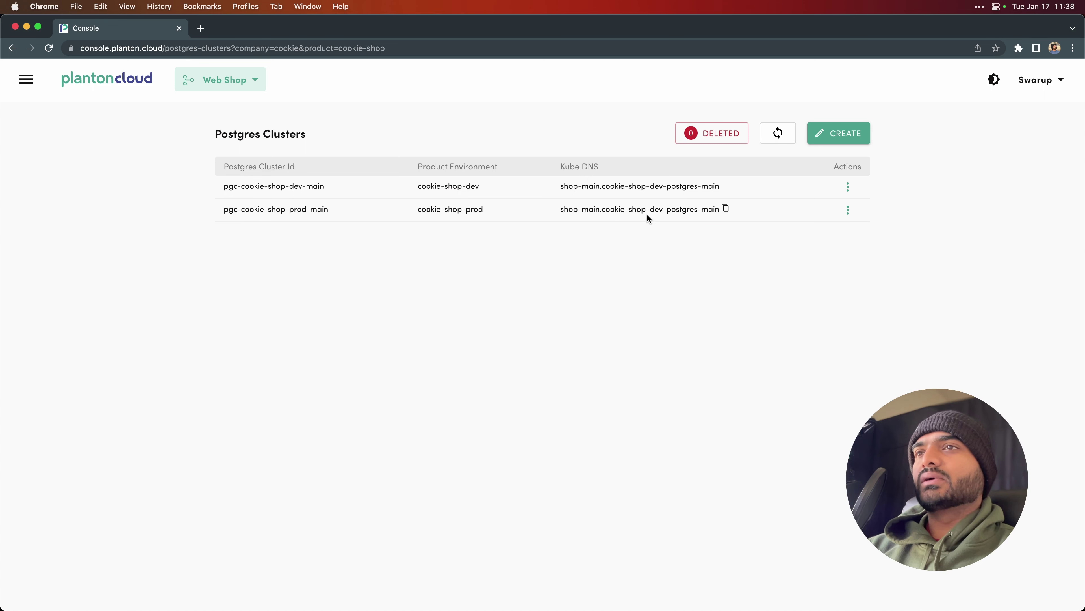
{"action": "key", "text": "super+bracketleft"}
{"action": "left_click", "coordinate": [436, 388]}
{"action": "left_click_drag", "start_coordinate": [288, 212], "coordinate": [357, 210]}
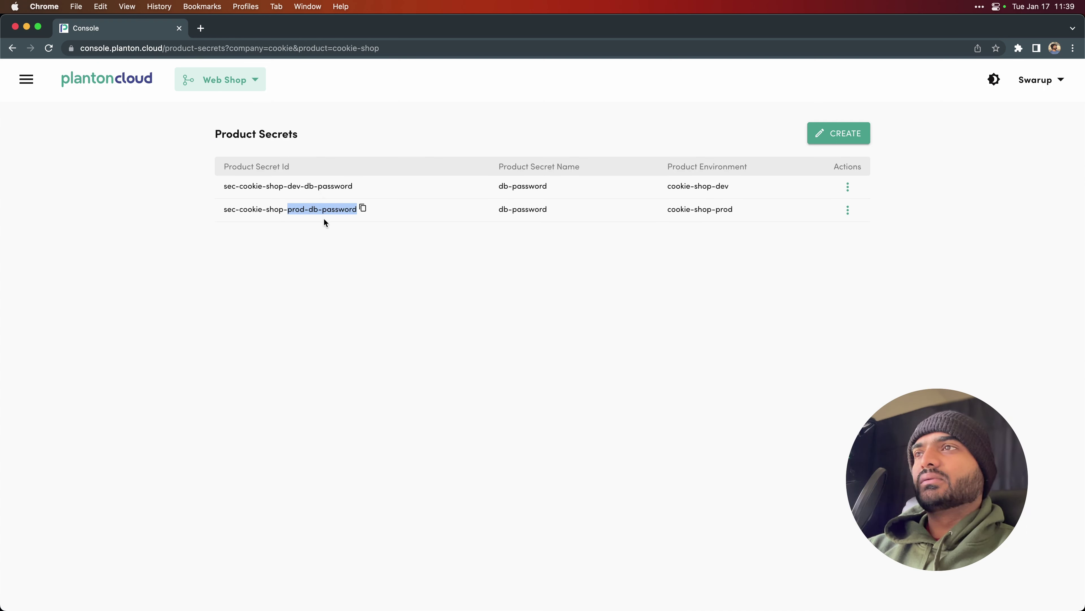
{"action": "left_click", "coordinate": [106, 82]}
Check the website microservice's deployment environments in the Microservices list.
{"action": "left_click", "coordinate": [637, 341]}
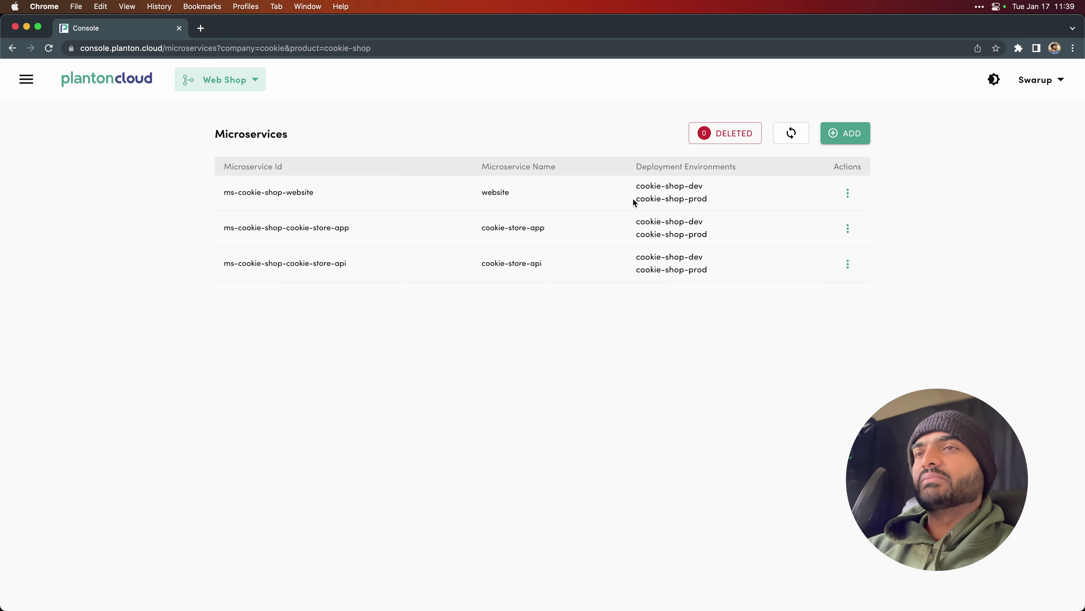
{"action": "triple_click", "coordinate": [701, 205]}
{"action": "left_click", "coordinate": [688, 206]}
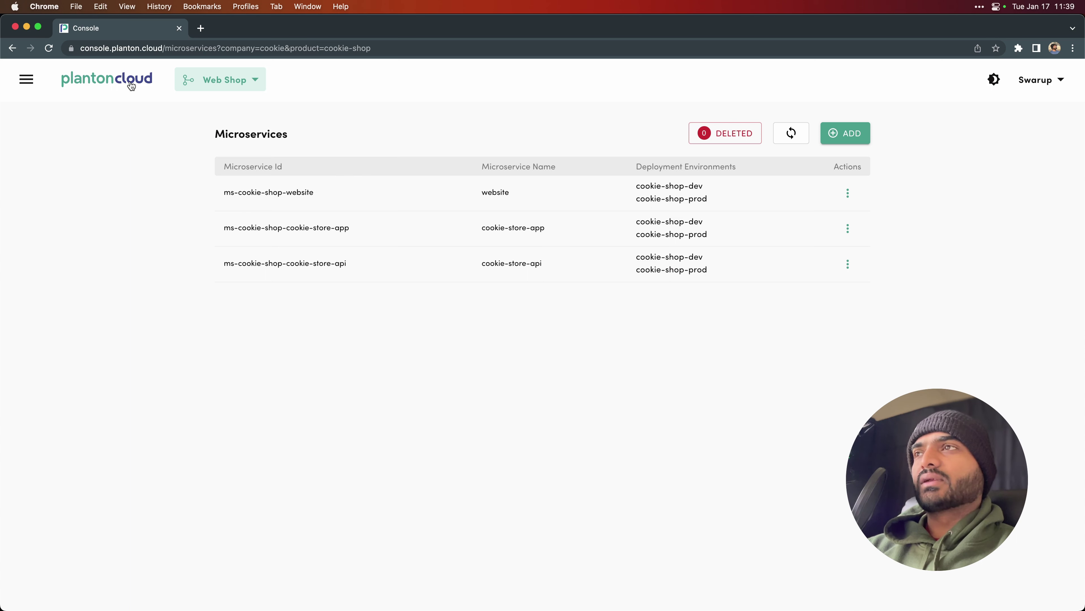
{"action": "left_click", "coordinate": [131, 85]}
Open View Details for the cookie-shop-prod environment.
{"action": "left_click", "coordinate": [743, 318]}
{"action": "left_click", "coordinate": [847, 226]}
{"action": "left_click", "coordinate": [895, 233]}
{"action": "scroll", "coordinate": [482, 375], "scroll_direction": "down", "scroll_amount": 4}
{"action": "scroll", "coordinate": [482, 379], "scroll_direction": "up", "scroll_amount": 5}
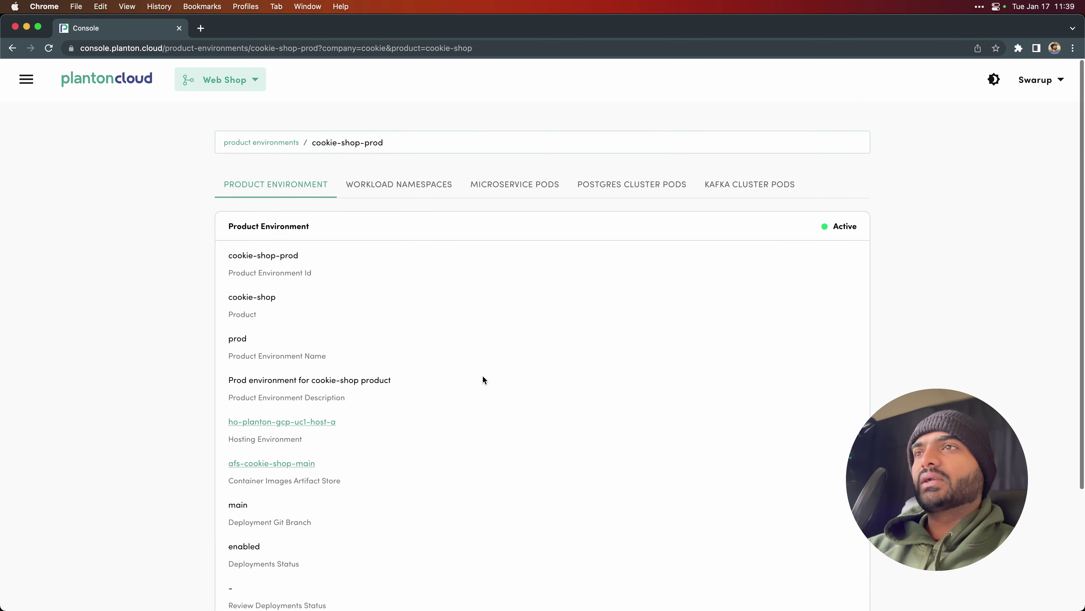
Inspect cookie-shop-prod's Workload Namespaces, Microservice Pods and Postgres Cluster Pods, then open Postgres Clusters.
{"action": "left_click", "coordinate": [411, 183]}
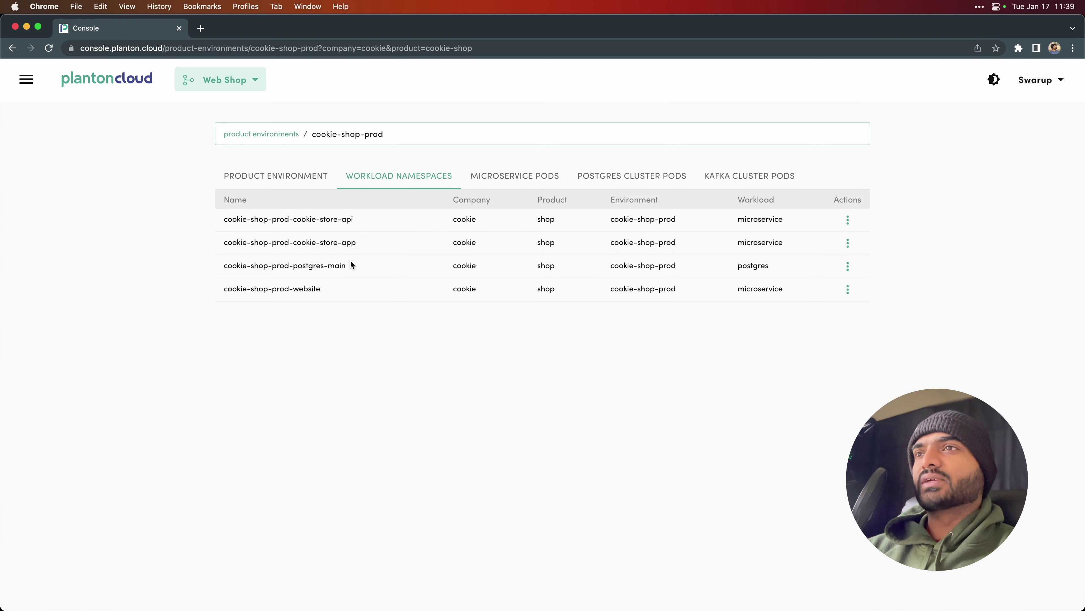
{"action": "left_click", "coordinate": [509, 182]}
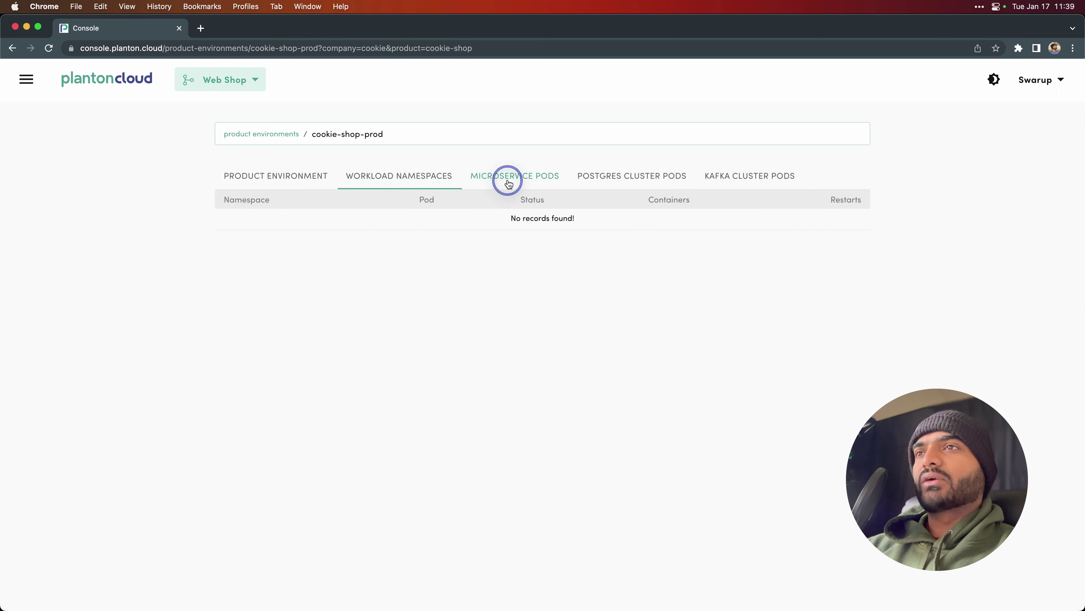
{"action": "left_click", "coordinate": [430, 180]}
{"action": "left_click", "coordinate": [601, 184]}
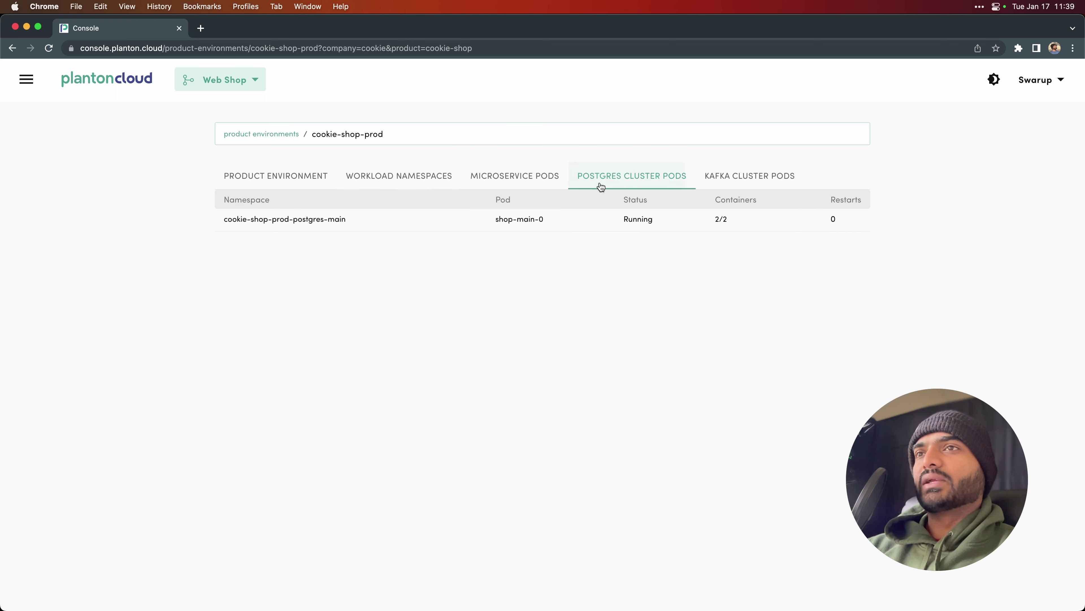
{"action": "left_click", "coordinate": [263, 135]}
{"action": "left_click", "coordinate": [770, 372]}
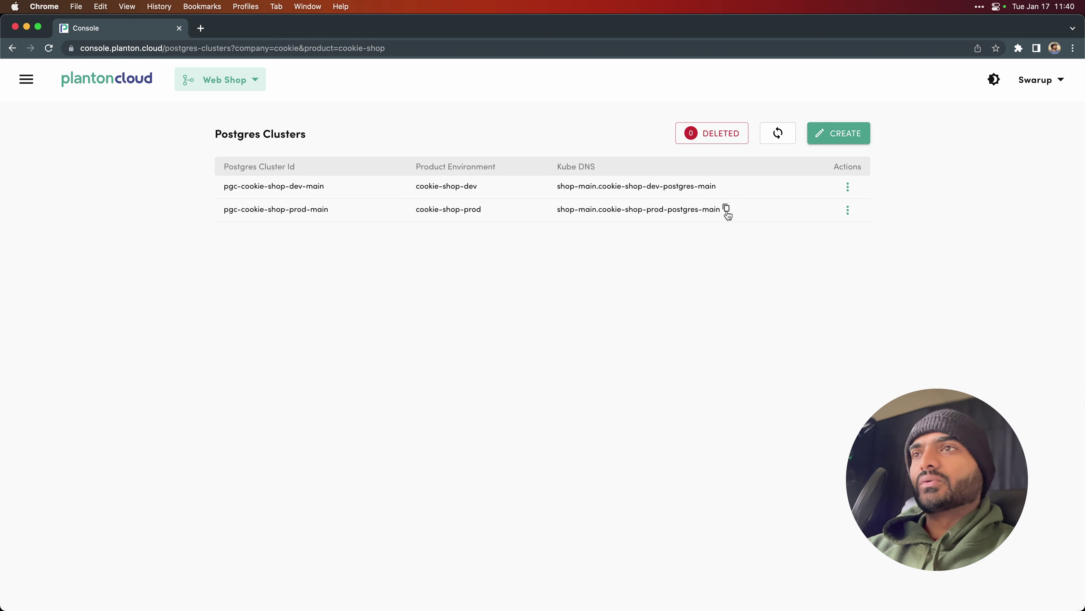
Reveal and copy the password of the pgc-cookie-shop-prod-main Postgres cluster.
{"action": "left_click", "coordinate": [848, 210]}
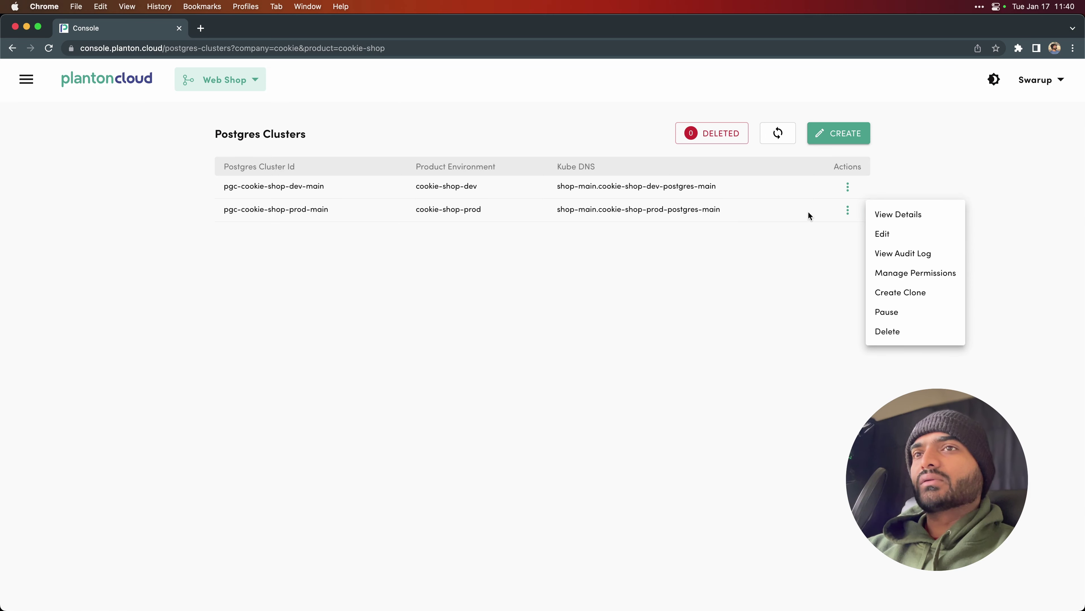
{"action": "left_click", "coordinate": [884, 218]}
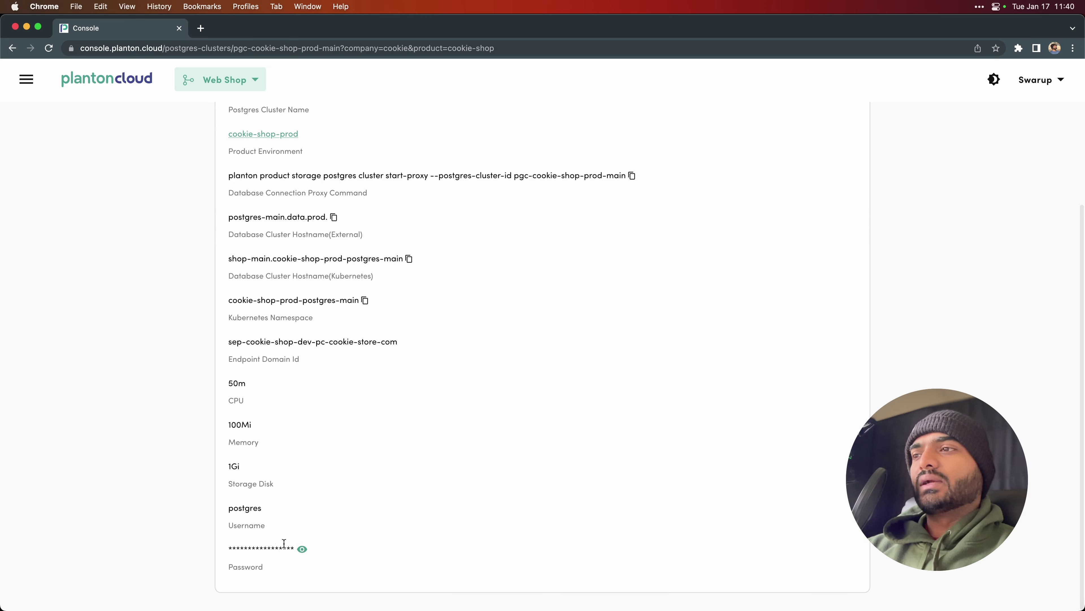
{"action": "left_click", "coordinate": [302, 549]}
{"action": "left_click", "coordinate": [720, 344]}
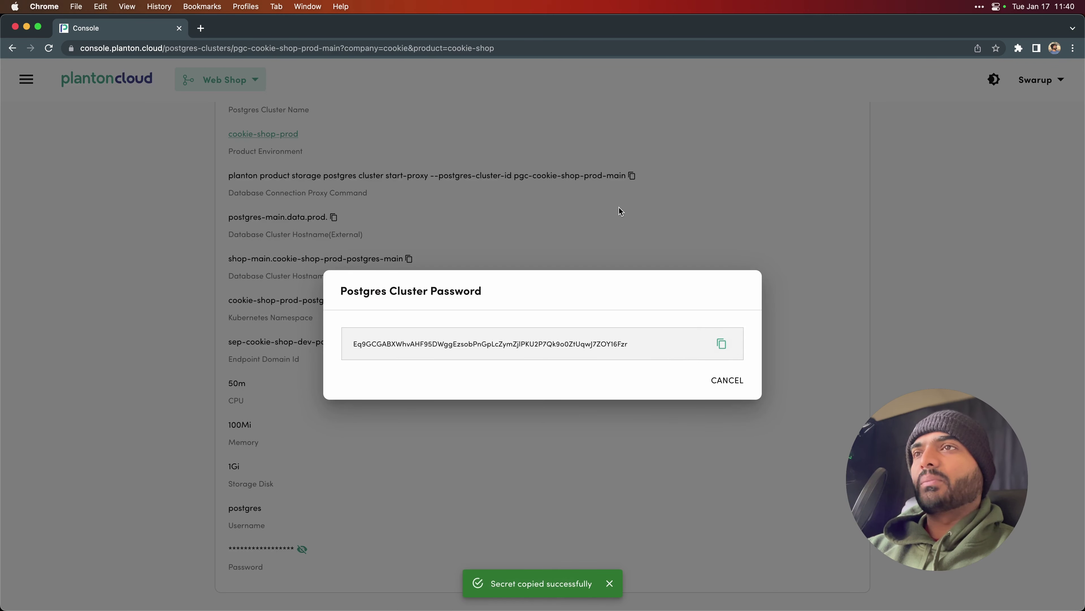
{"action": "left_click", "coordinate": [625, 220]}
Paste the copied password as the new value of the prod db-password secret.
{"action": "left_click", "coordinate": [106, 68]}
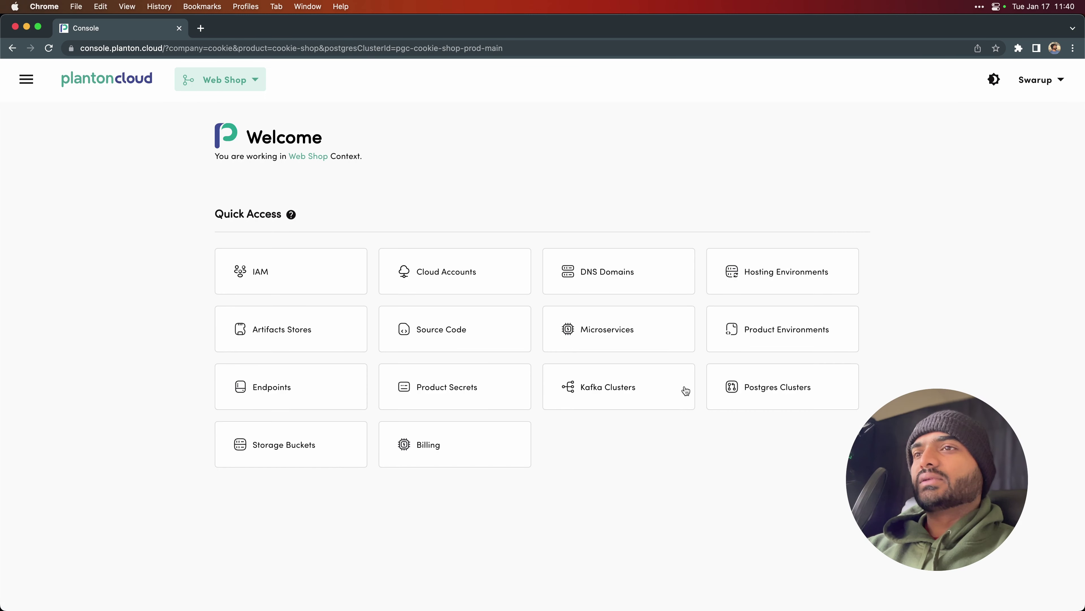
{"action": "left_click", "coordinate": [492, 389]}
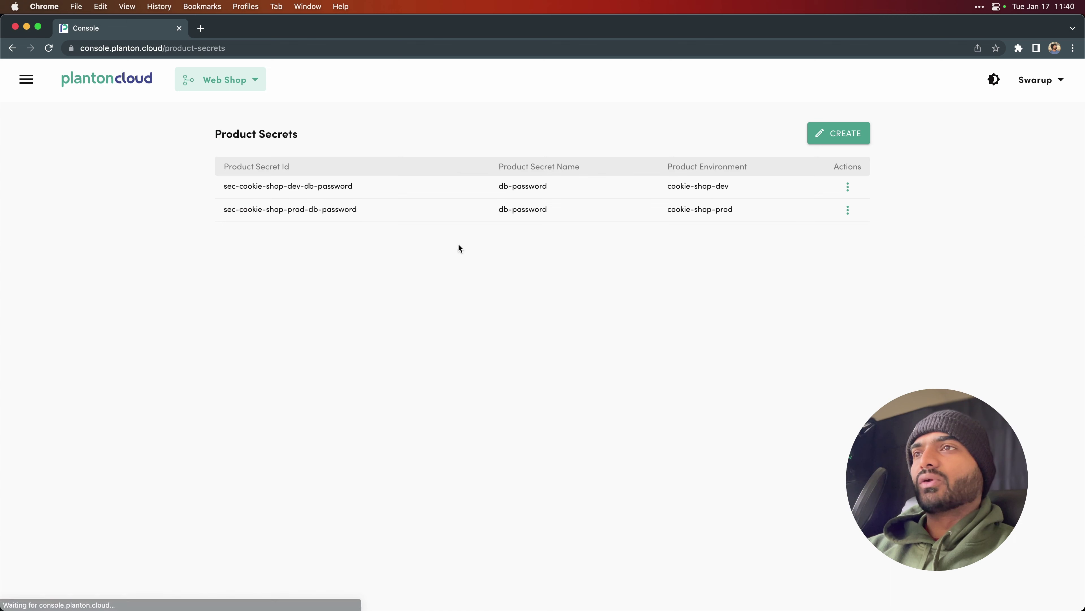
{"action": "left_click", "coordinate": [847, 213]}
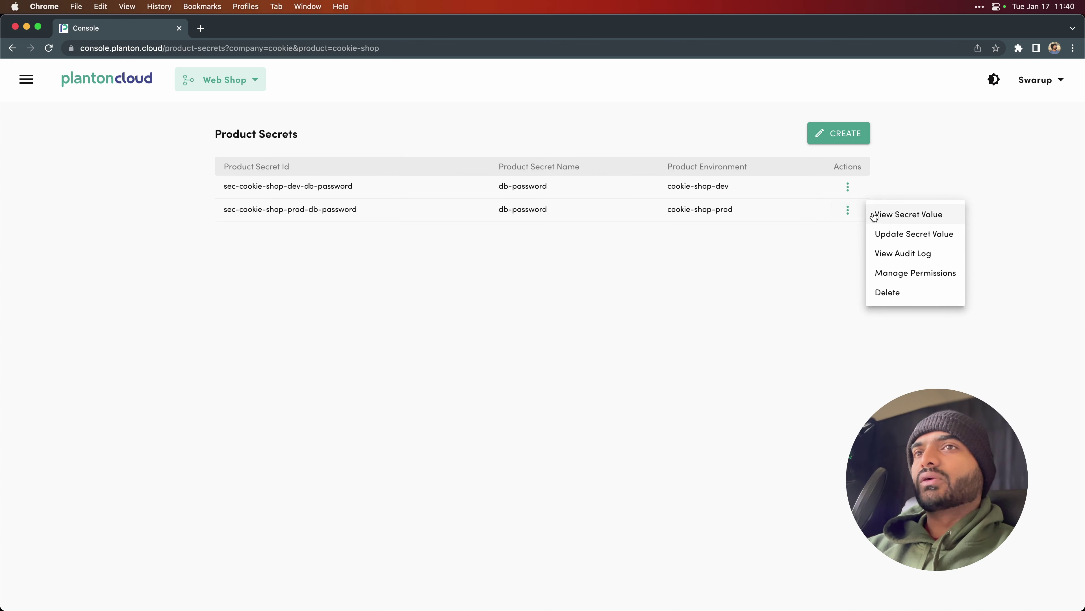
{"action": "left_click", "coordinate": [897, 236]}
{"action": "key", "text": "super+v"}
{"action": "left_click", "coordinate": [706, 377]}
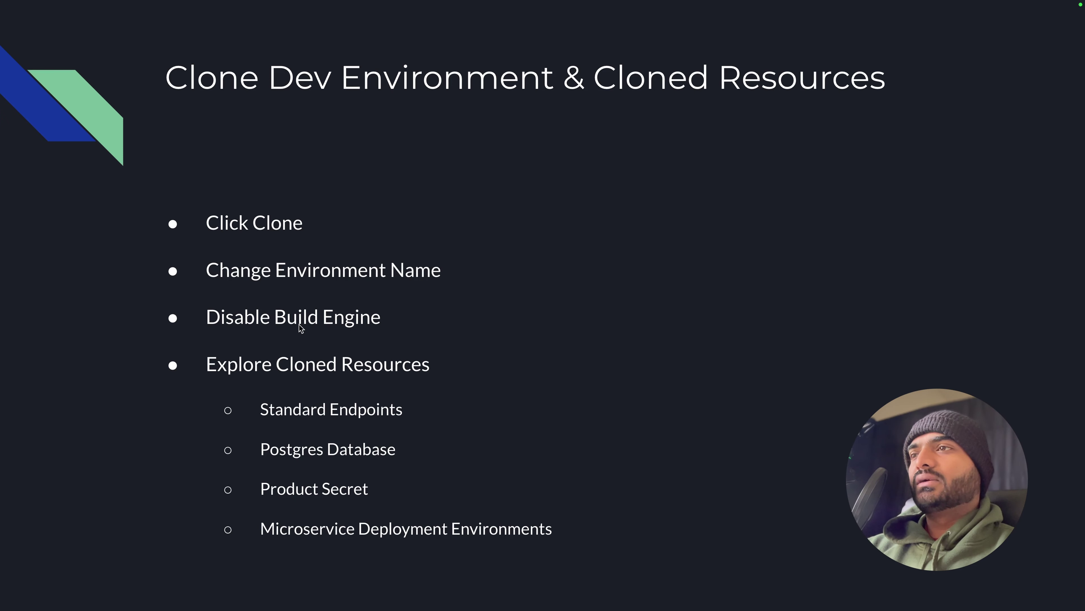
Go to the Update Deployment Config yaml files slide, then highlight iTerm2's clone command.
{"action": "key", "text": "Right"}
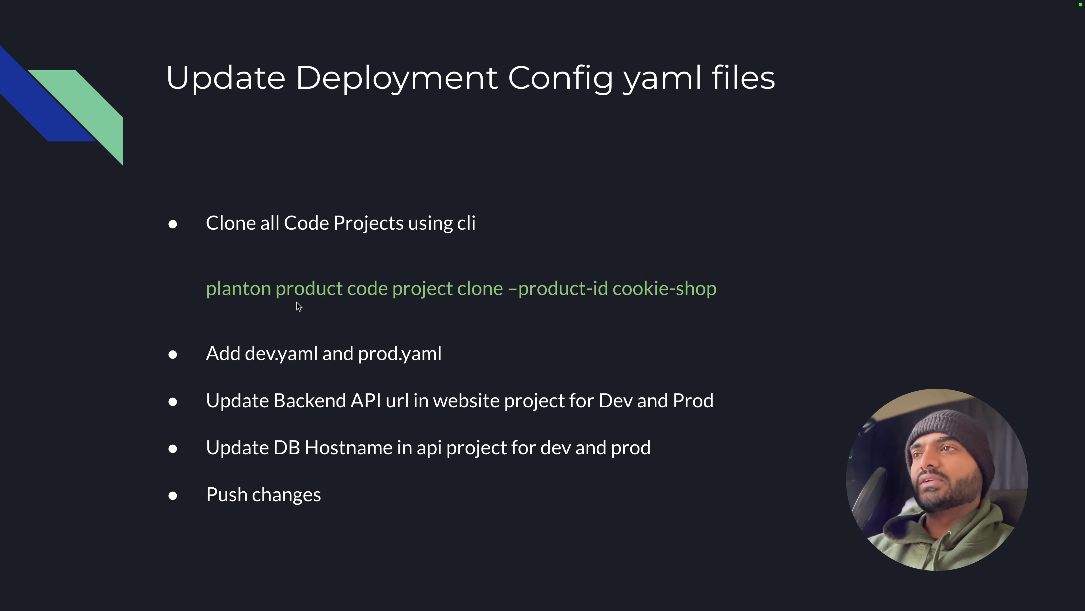
{"action": "key", "text": "Right"}
{"action": "key", "text": "Left"}
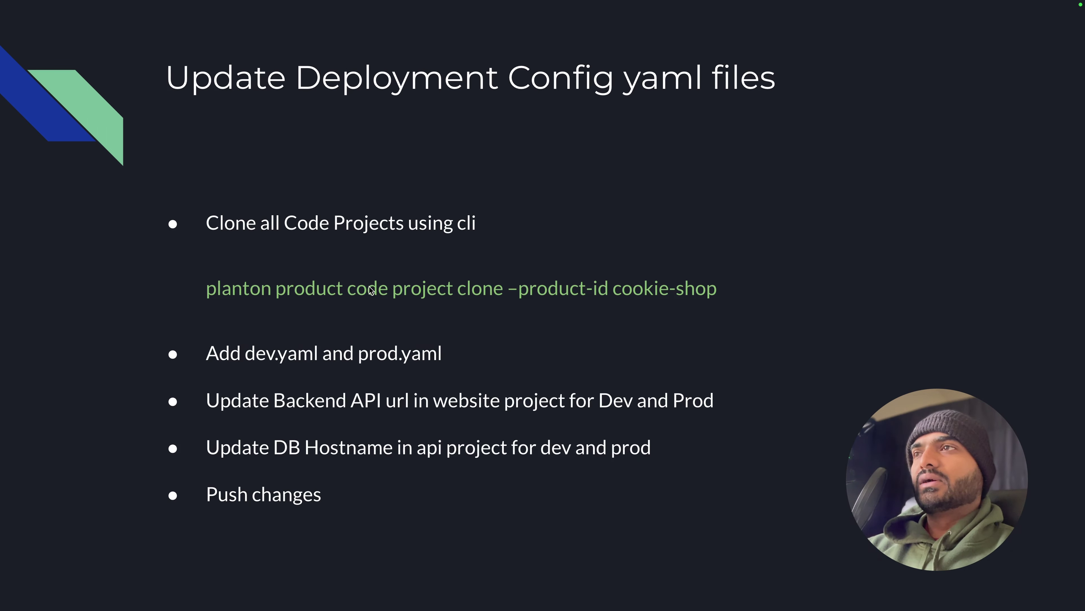
{"action": "key", "text": "super+Tab"}
{"action": "left_click_drag", "start_coordinate": [33, 82], "coordinate": [360, 82]}
Run planton product code project clone --product-id cookie-shop at the prompt.
{"action": "left_click", "coordinate": [244, 103]}
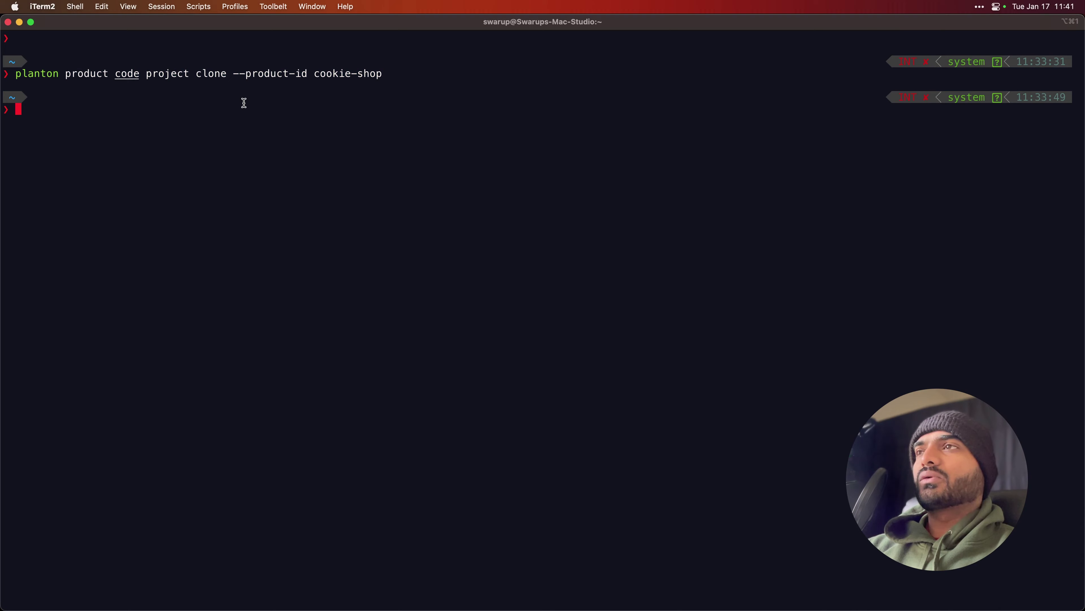
{"action": "key", "text": "super+v"}
{"action": "key", "text": "Return"}
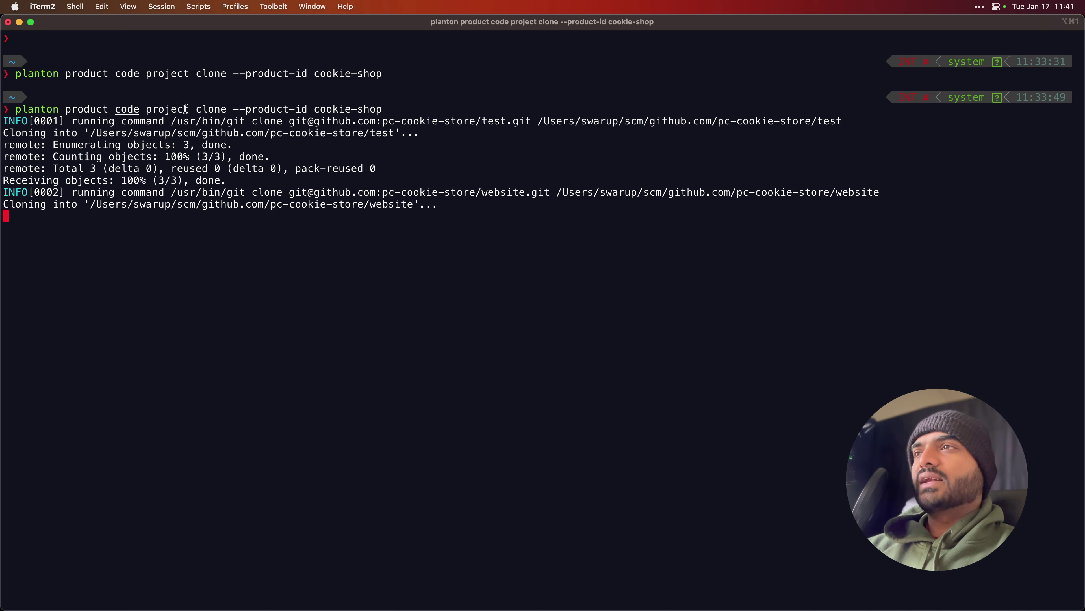
{"action": "left_click_drag", "start_coordinate": [318, 108], "coordinate": [377, 107]}
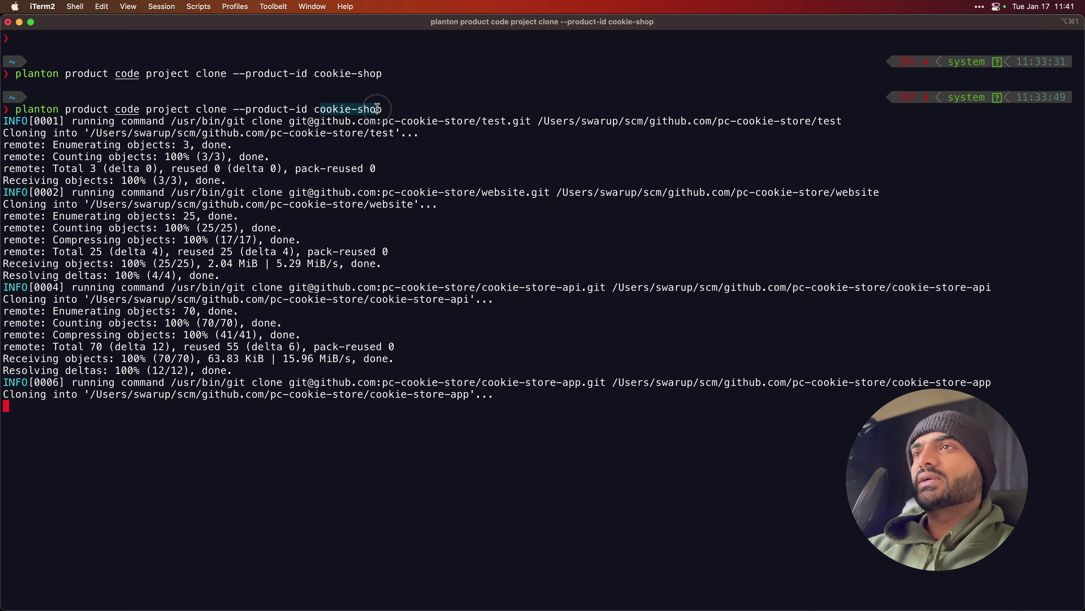
{"action": "left_click", "coordinate": [334, 111]}
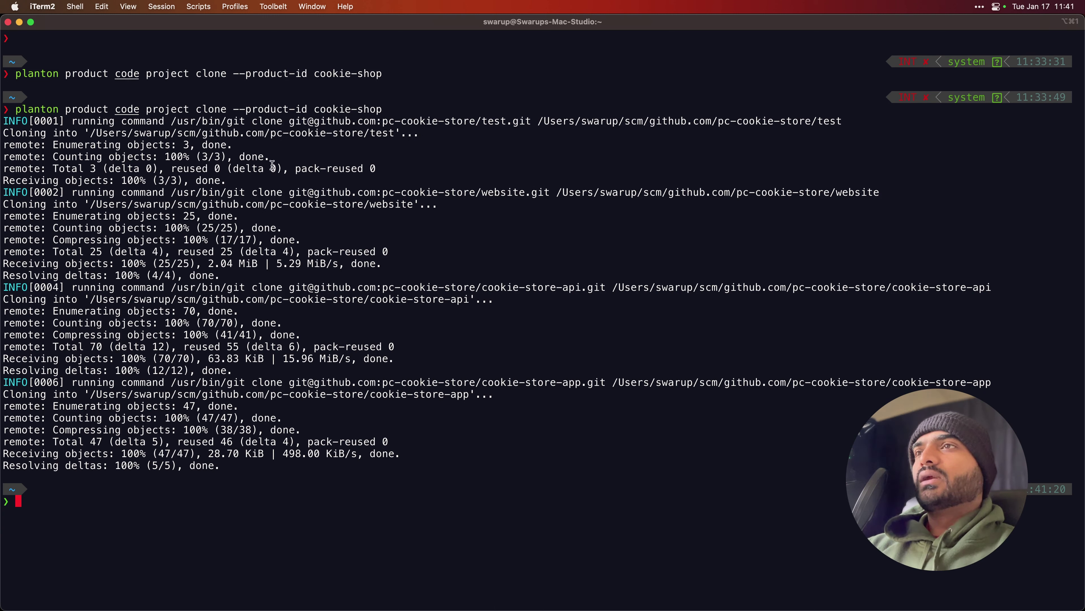
Change into the cloned cookie-store-api directory and open _devops/deploy/all.yaml.
{"action": "left_click_drag", "start_coordinate": [89, 298], "coordinate": [468, 300]}
{"action": "key", "text": "super+v"}
{"action": "key", "text": "Return"}
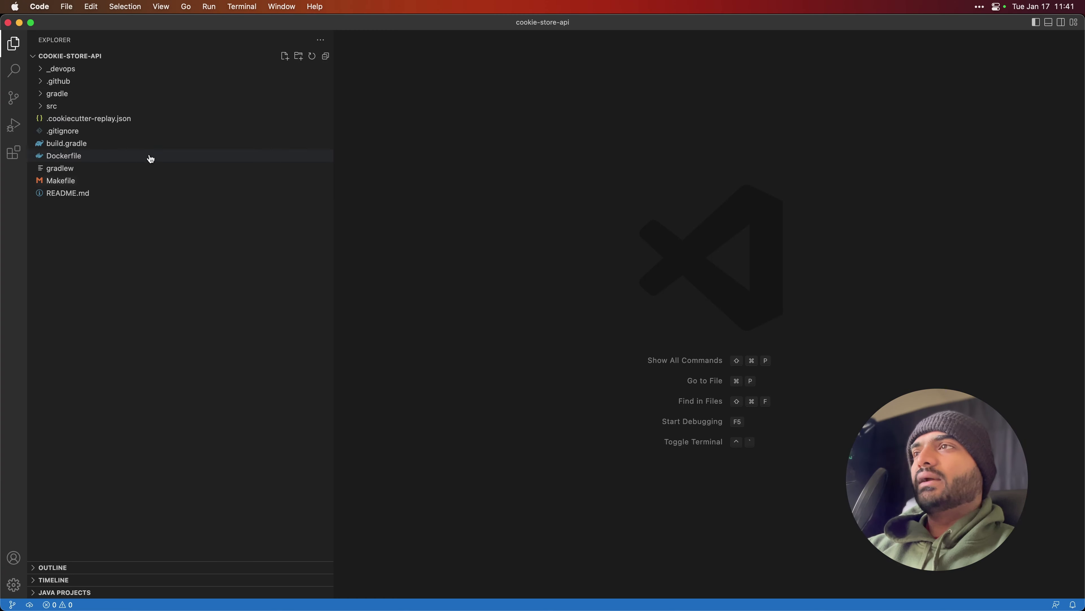
{"action": "left_click", "coordinate": [62, 70]}
{"action": "left_click", "coordinate": [68, 81]}
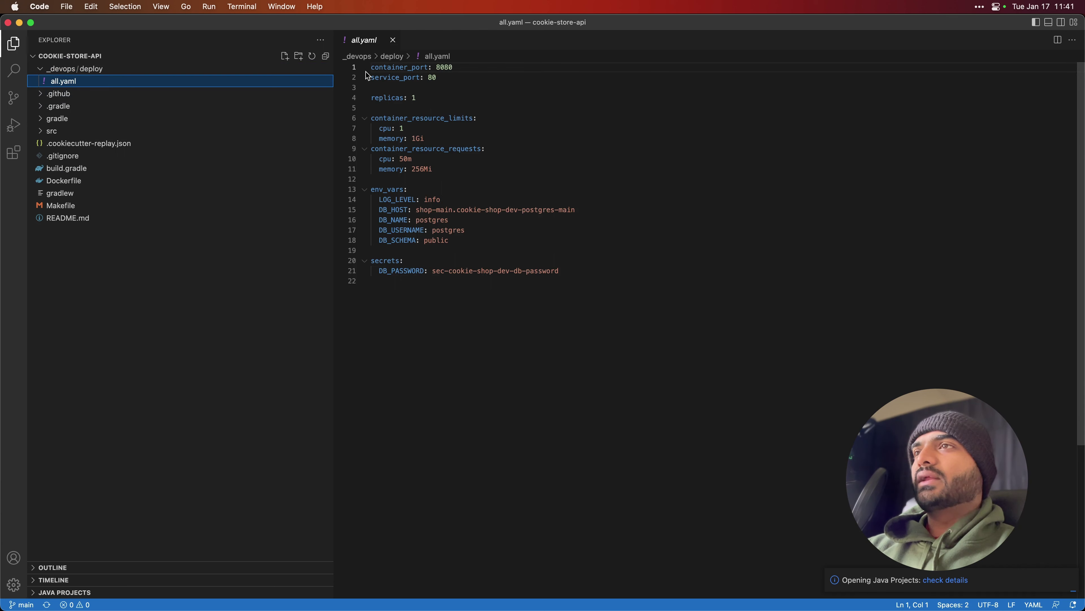
Create dev.yaml and paste all.yaml's env_vars and secrets block into it.
{"action": "left_click", "coordinate": [285, 56]}
{"action": "type", "text": "de"}
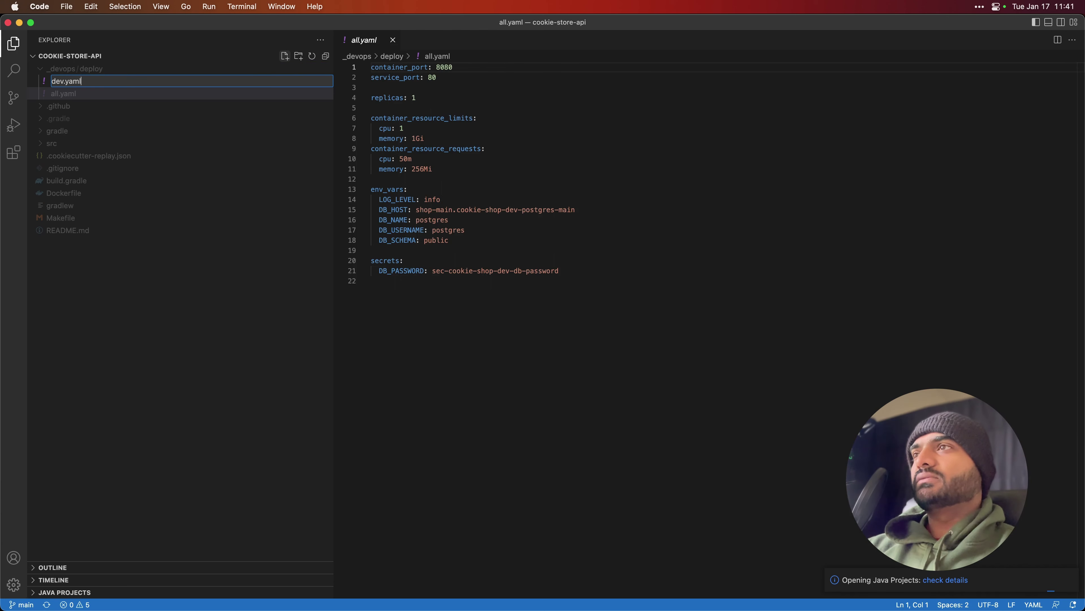
{"action": "type", "text": "v.yaml"}
{"action": "key", "text": "Return"}
{"action": "left_click", "coordinate": [76, 82]}
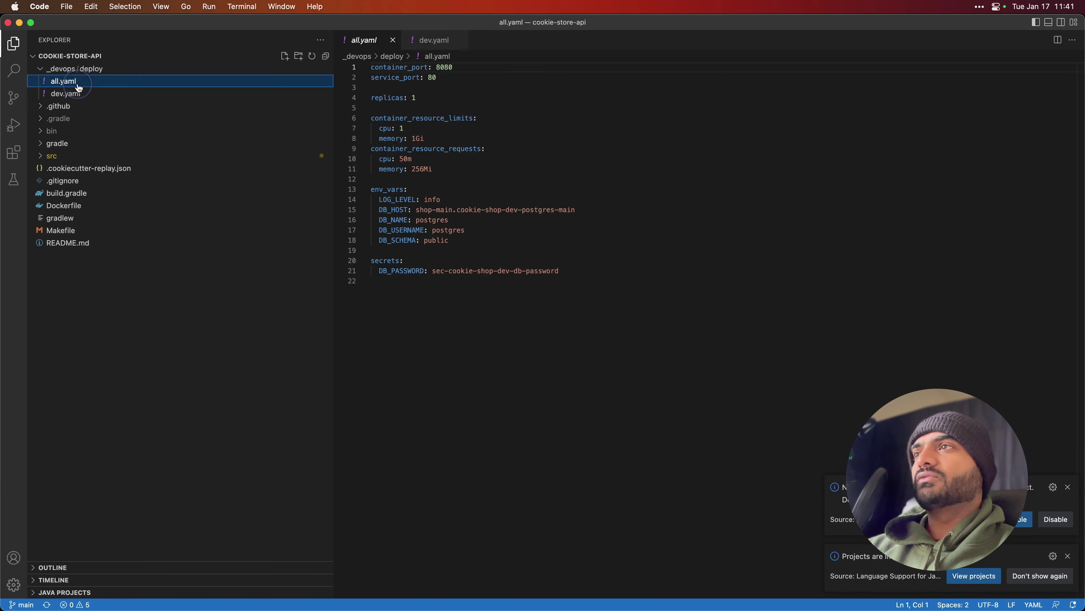
{"action": "left_click_drag", "start_coordinate": [422, 291], "coordinate": [367, 189]}
{"action": "key", "text": "super+c"}
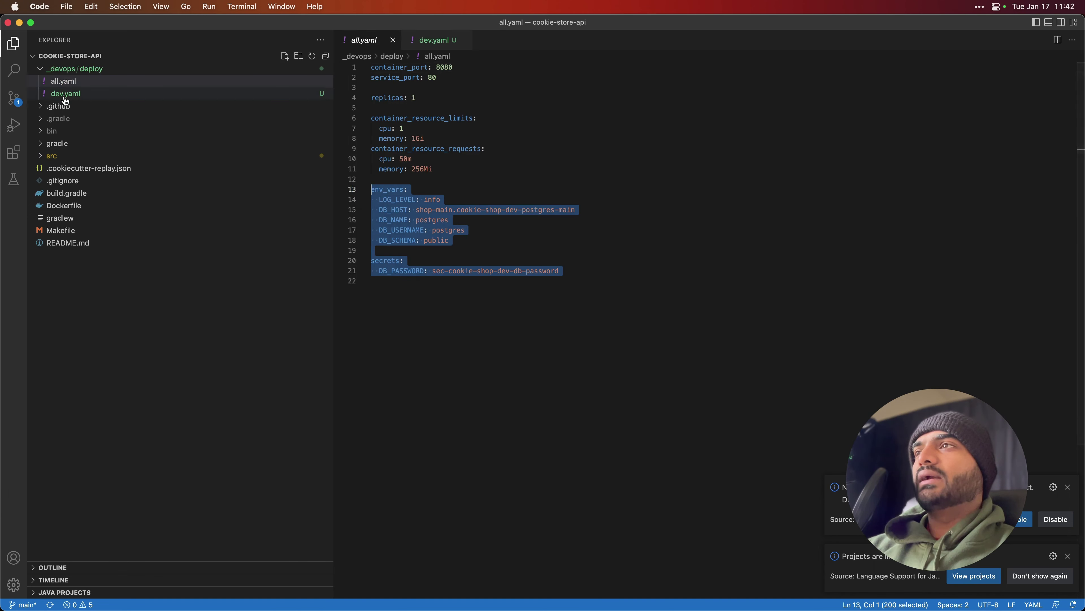
{"action": "key", "text": "ctrl+Tab"}
{"action": "key", "text": "super+v"}
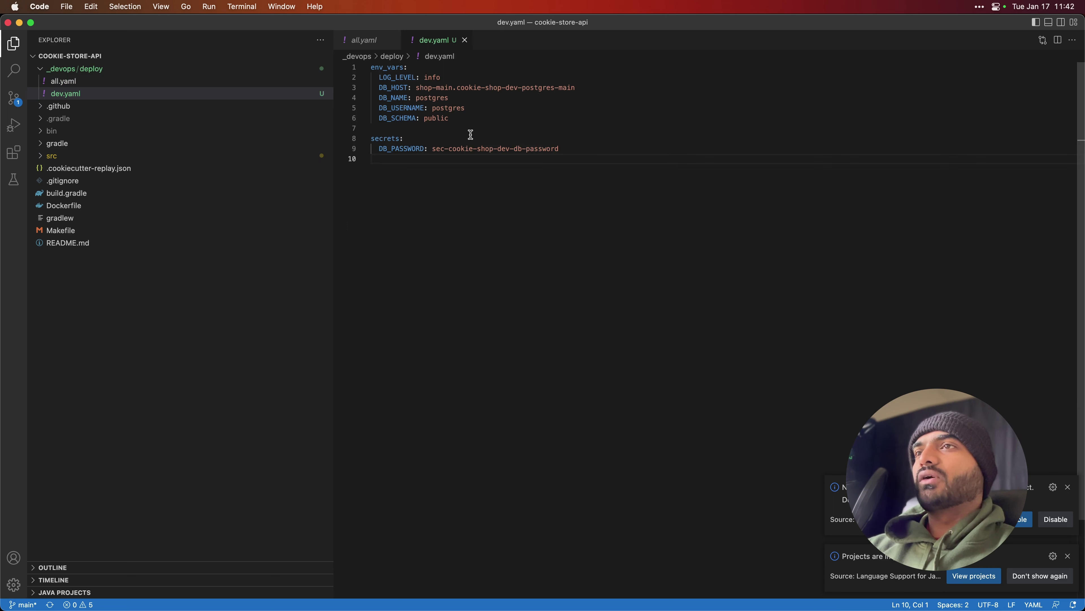
Trim dev.yaml to DB_HOST and DB_PASSWORD, removing DB_NAME, DB_USERNAME, DB_SCHEMA and LOG_LEVEL.
{"action": "double_click", "coordinate": [505, 148]}
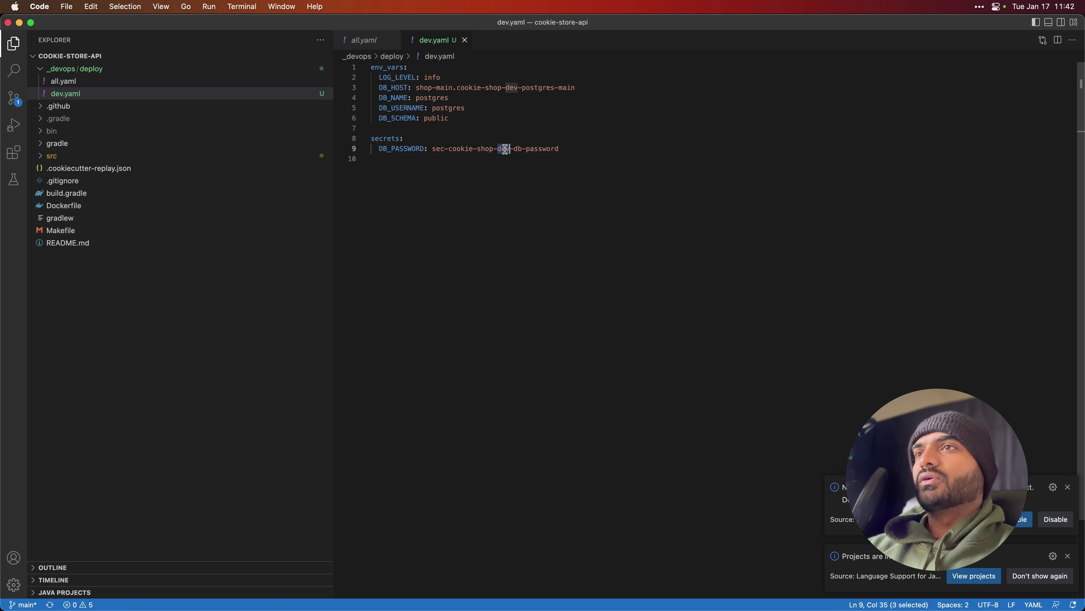
{"action": "left_click_drag", "start_coordinate": [454, 121], "coordinate": [330, 93]}
{"action": "key", "text": "BackSpace"}
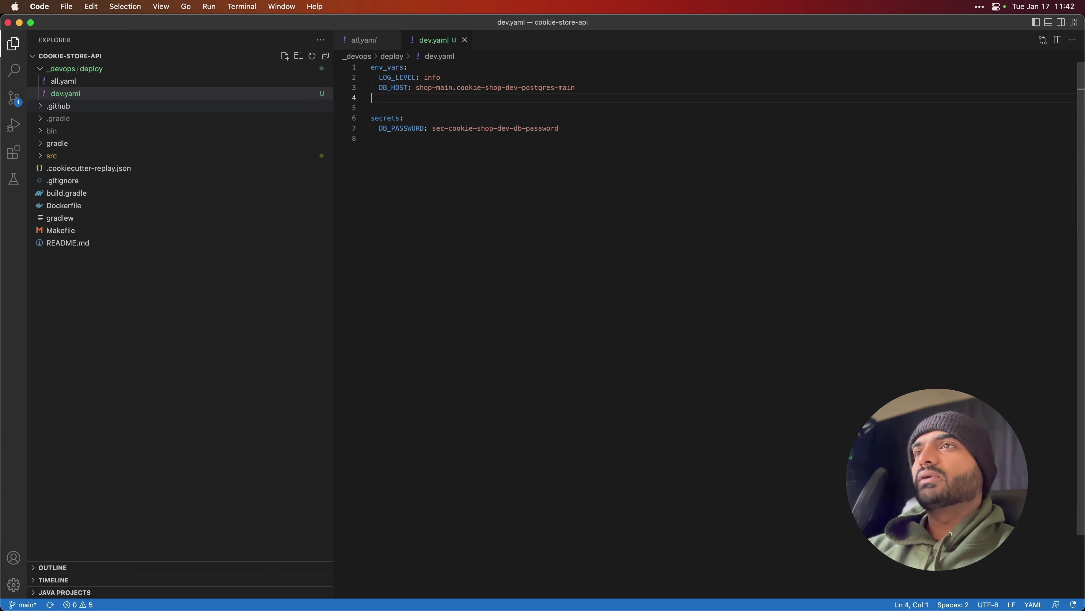
{"action": "key", "text": "BackSpace"}
{"action": "key", "text": "Up"}
{"action": "key", "text": "shift+Home"}
{"action": "key", "text": "BackSpace"}
{"action": "key", "text": "BackSpace"}
{"action": "key", "text": "BackSpace"}
{"action": "left_click", "coordinate": [489, 188]}
{"action": "key", "text": "super+a"}
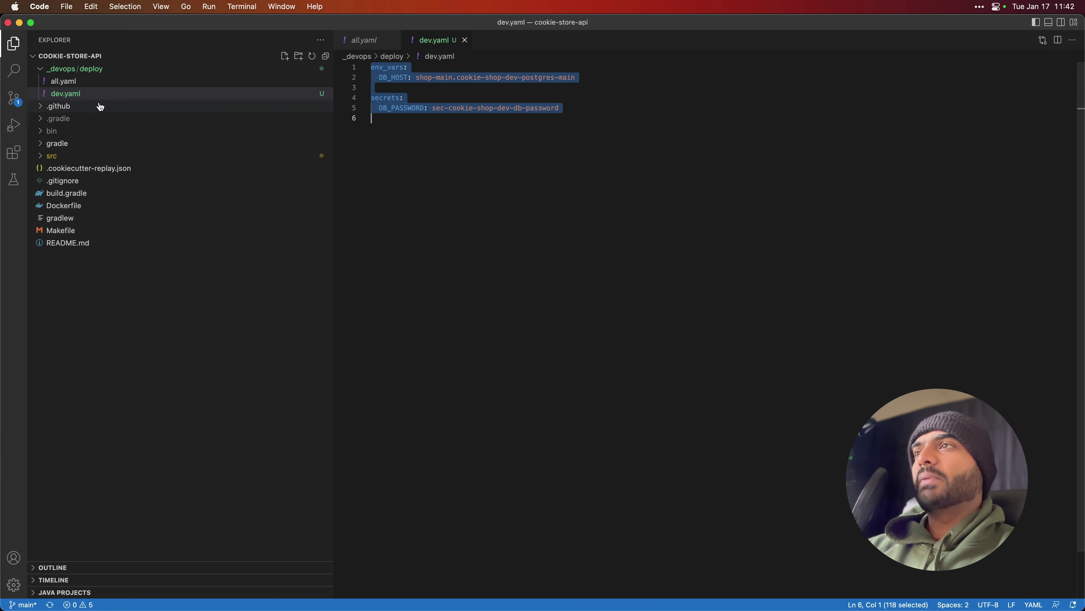
Duplicate dev.yaml in the Explorer as 'dev copy.yaml'.
{"action": "left_click", "coordinate": [70, 93]}
{"action": "key", "text": "super+c"}
{"action": "key", "text": "super+v"}
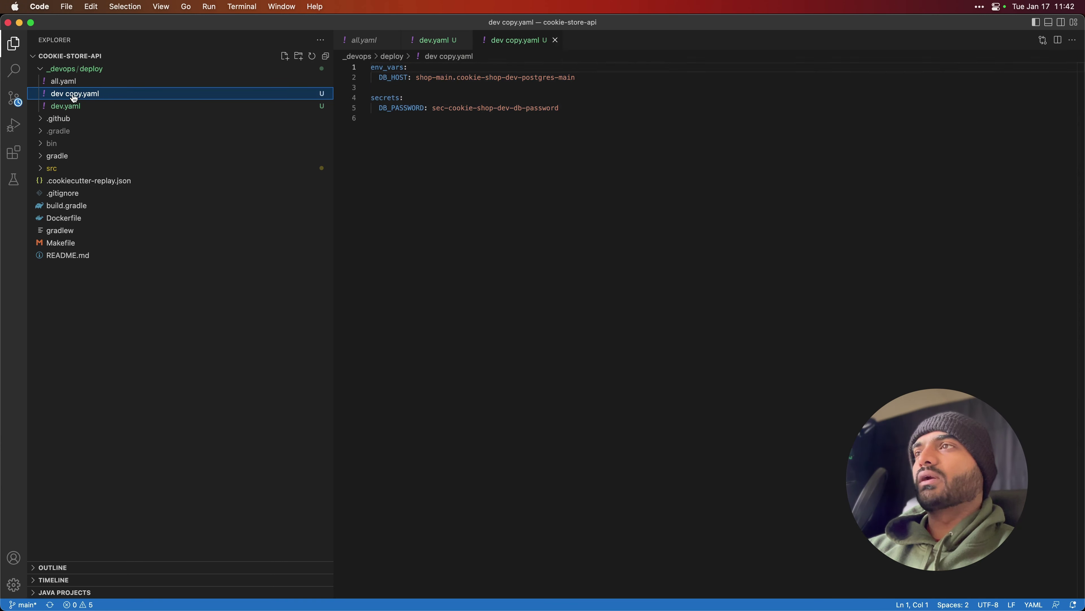
Rename the duplicate 'dev copy.yaml' to prod.yaml.
{"action": "key", "text": "Return"}
{"action": "type", "text": "prod"}
{"action": "key", "text": "Return"}
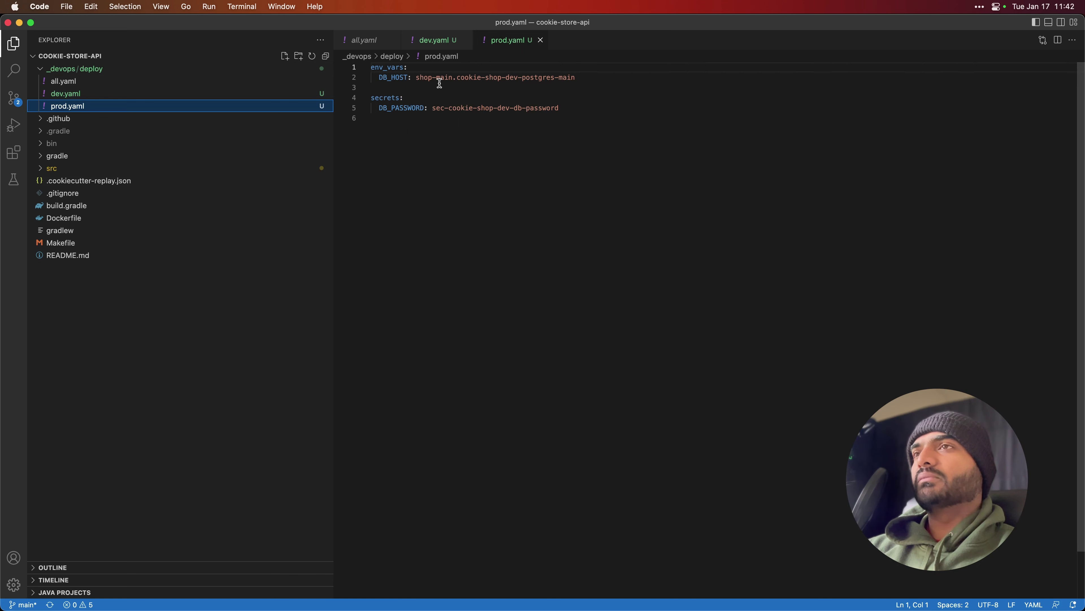
Point DB_HOST and the DB_PASSWORD secret name at prod instead of dev, then close the files.
{"action": "double_click", "coordinate": [516, 78]}
{"action": "type", "text": "prod"}
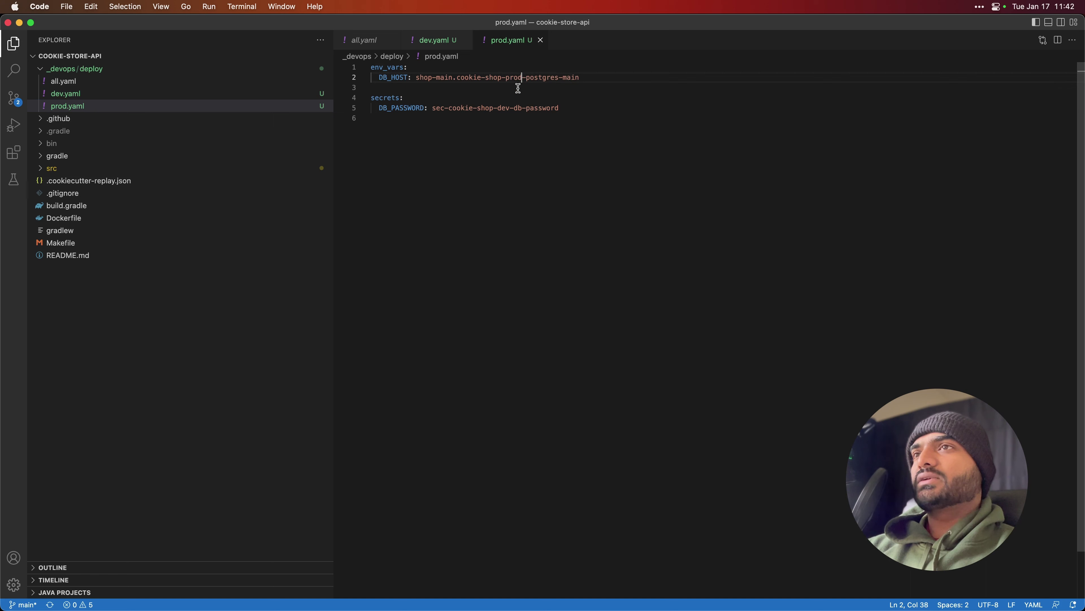
{"action": "double_click", "coordinate": [506, 107]}
{"action": "key", "text": "BackSpace"}
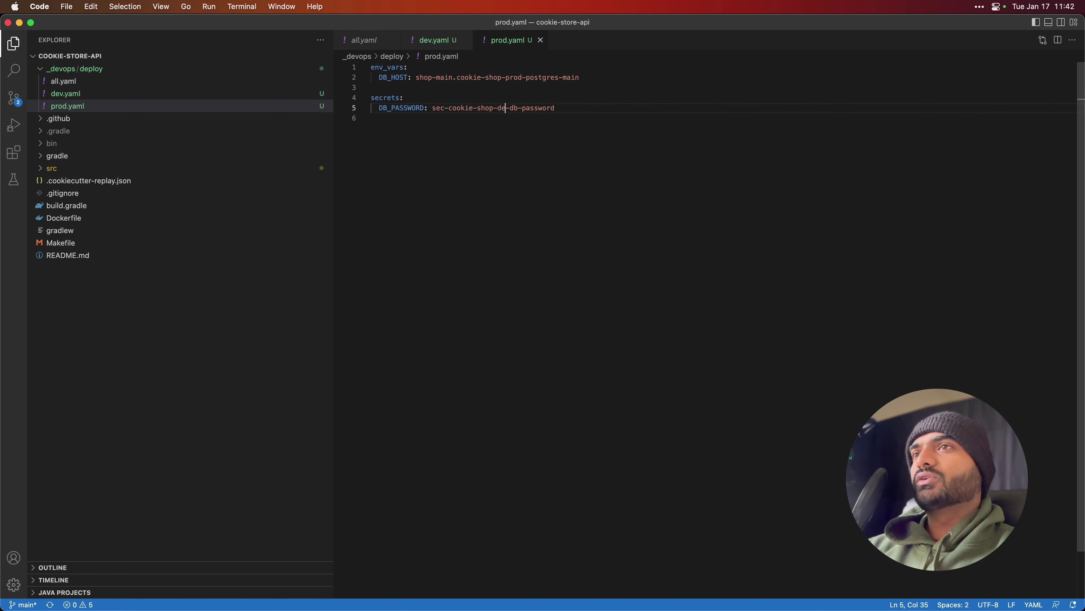
{"action": "type", "text": "prod"}
{"action": "left_click", "coordinate": [527, 166]}
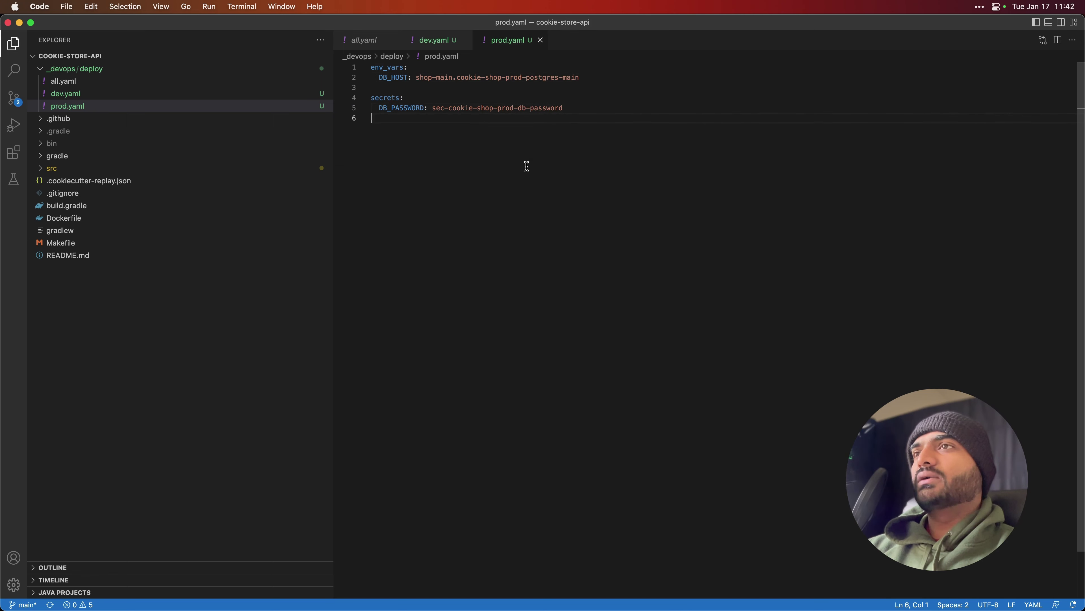
{"action": "key", "text": "super+w"}
{"action": "key", "text": "super+w"}
{"action": "key", "text": "super+w"}
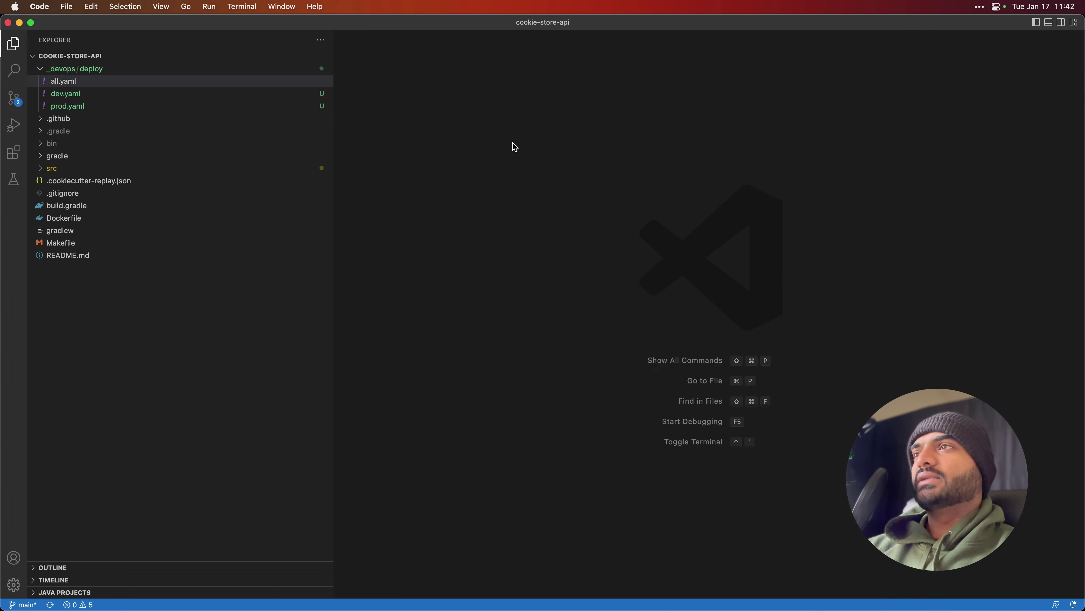
{"action": "key", "text": "super+Tab"}
Commit and push cookie-store-api with gcp and the message 'added edev.yaml and prod.yaml'.
{"action": "type", "text": "gcp"}
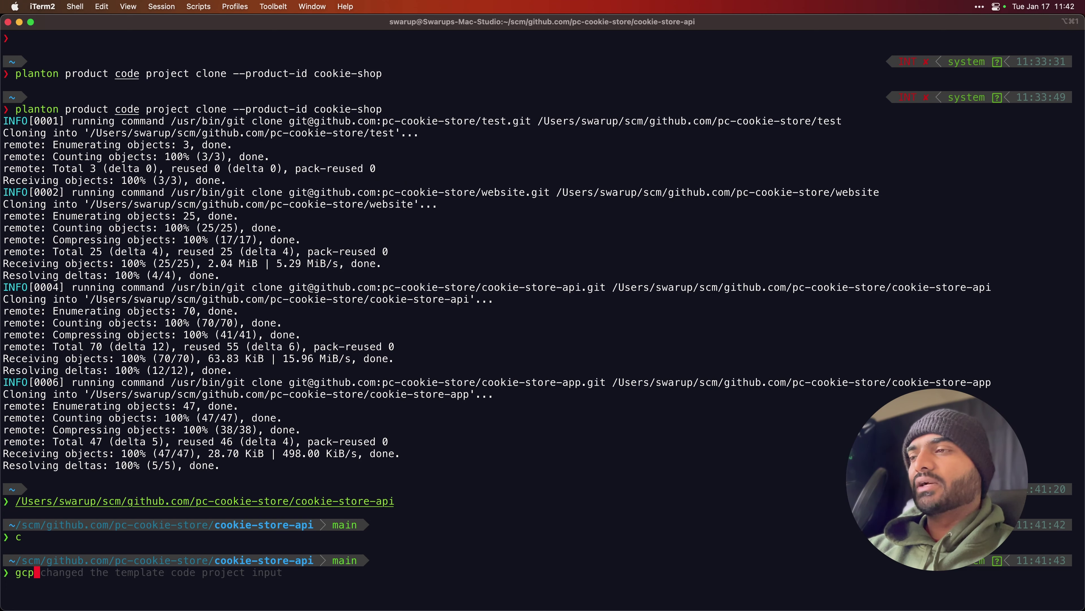
{"action": "type", "text": " adde"}
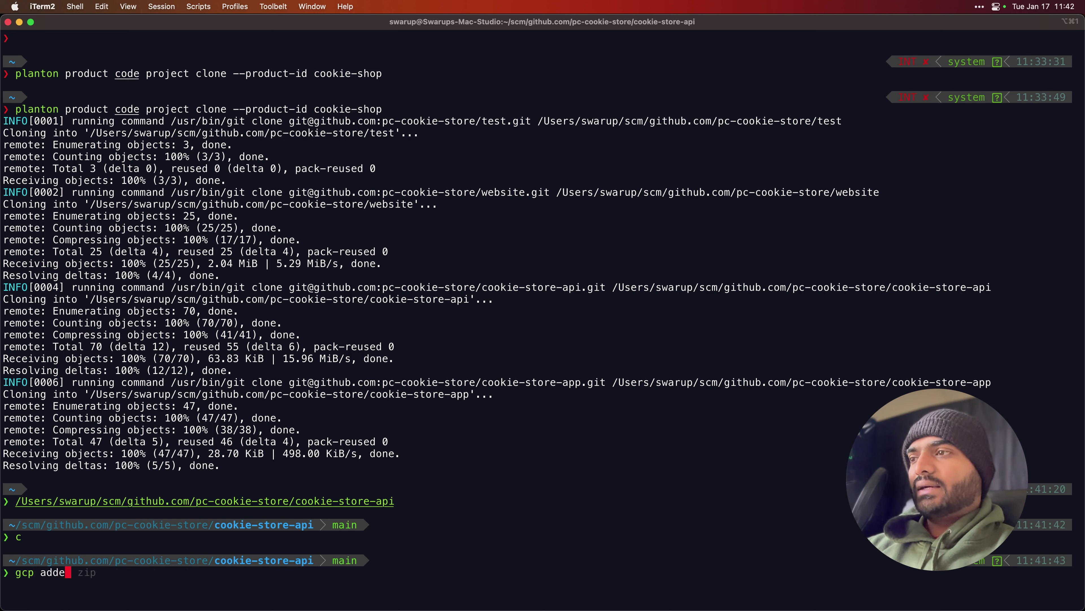
{"action": "type", "text": "d edev.yaml and prod.yaml"}
{"action": "key", "text": "Return"}
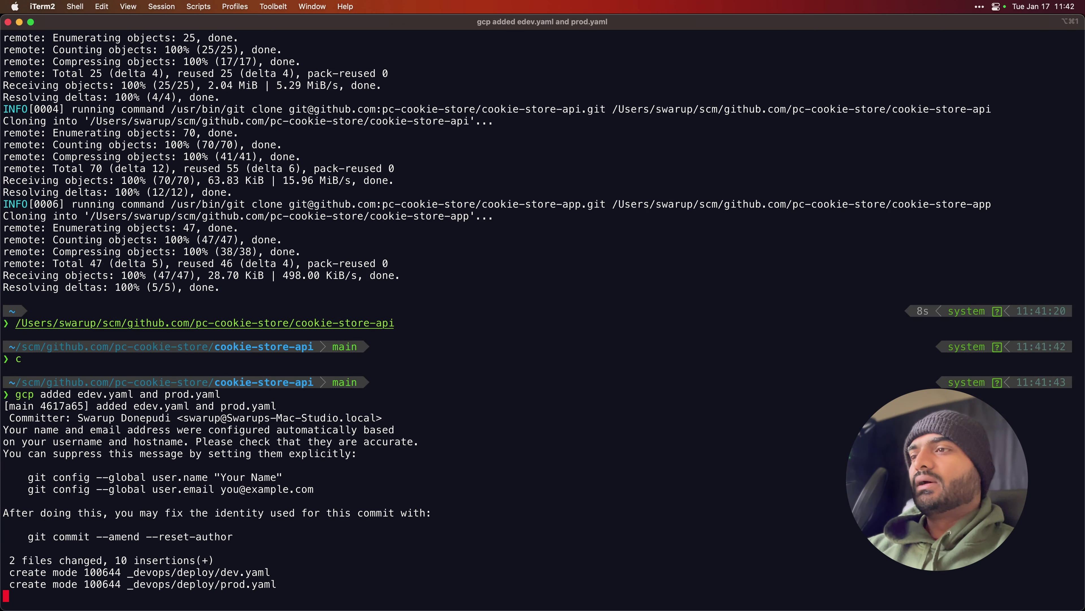
{"action": "scroll", "coordinate": [348, 286], "scroll_direction": "up", "scroll_amount": 5}
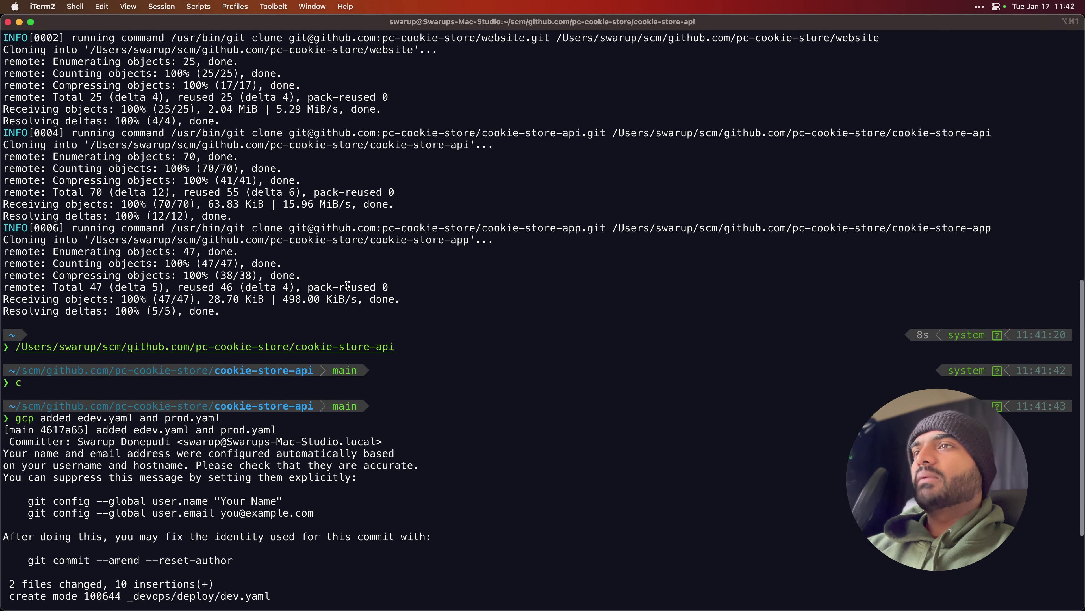
Change into the cookie-store-app clone directory and open it in VS Code with code.
{"action": "left_click_drag", "start_coordinate": [474, 239], "coordinate": [90, 240]}
{"action": "key", "text": "super+v"}
{"action": "key", "text": "Return"}
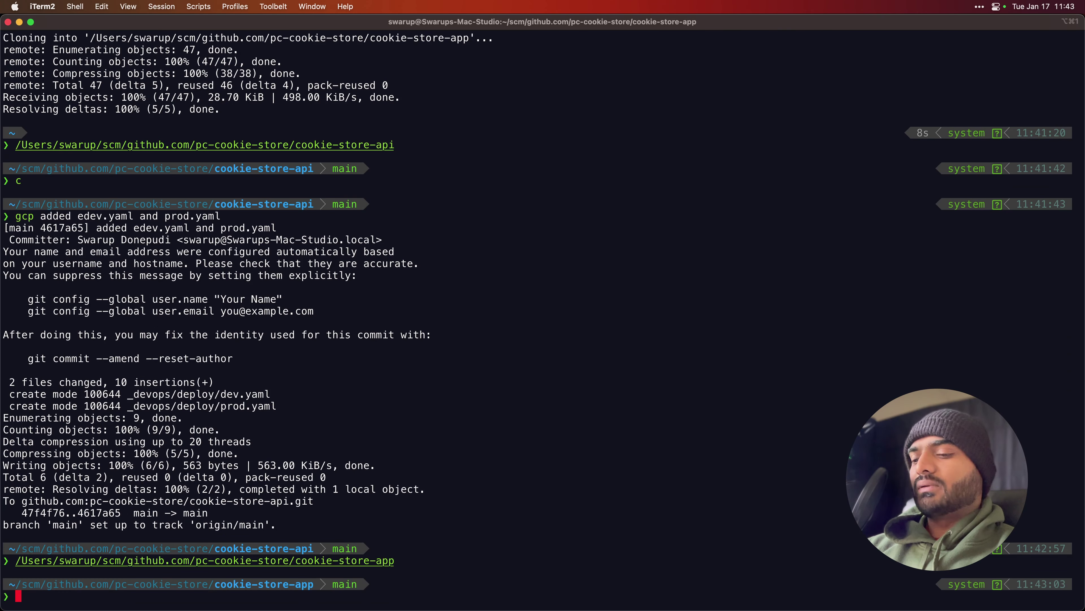
{"action": "type", "text": "code ."}
{"action": "key", "text": "Return"}
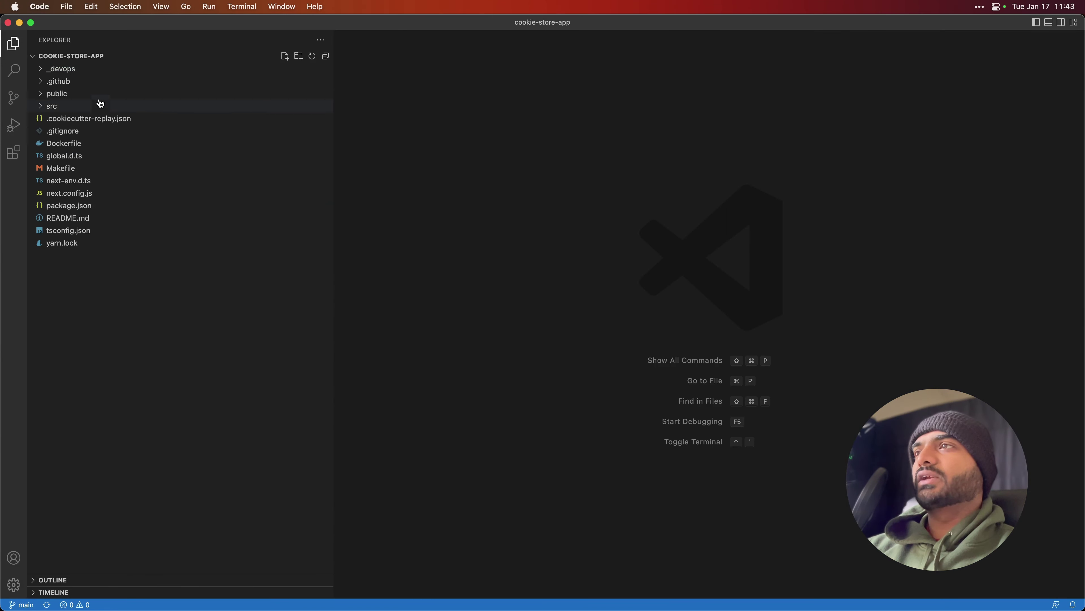
Open cookie-store-app's _devops all.yaml and create a new dev.yaml beside it.
{"action": "left_click", "coordinate": [60, 70]}
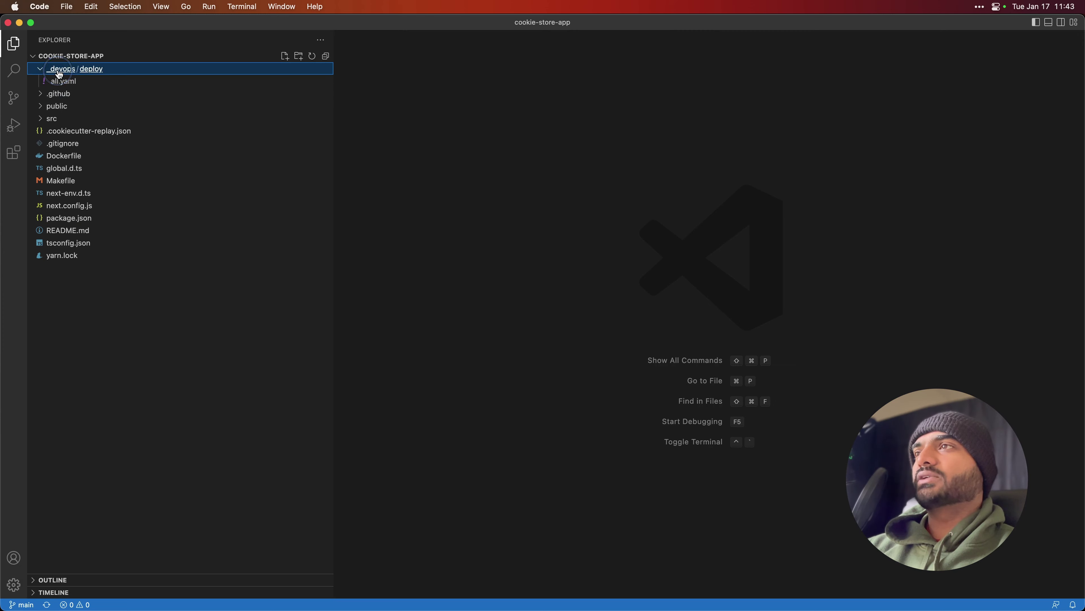
{"action": "left_click", "coordinate": [75, 82]}
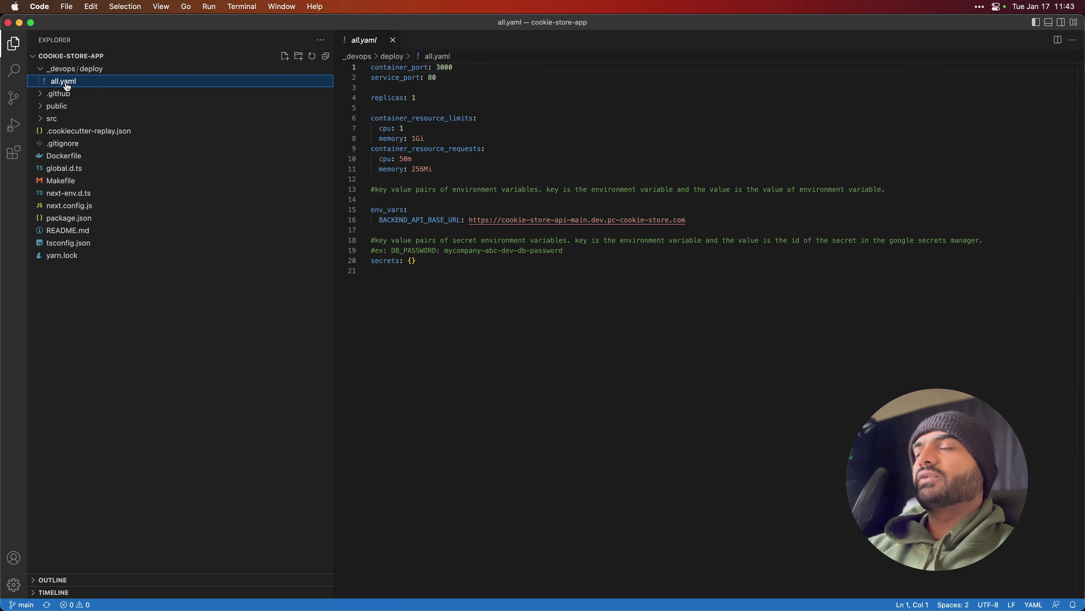
{"action": "left_click", "coordinate": [285, 57]}
{"action": "type", "text": "dev.yaml"}
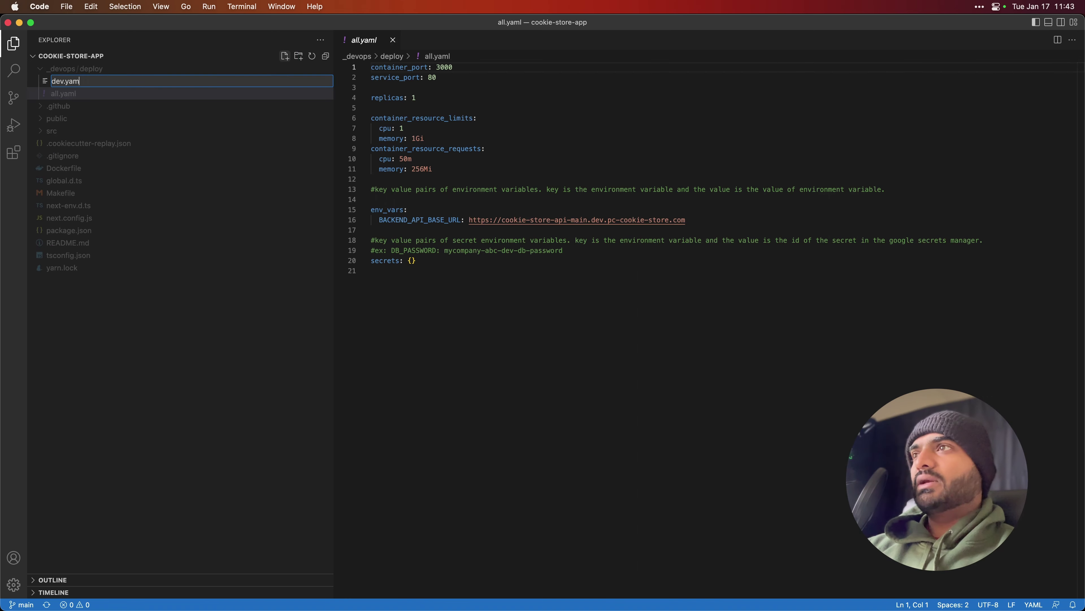
{"action": "key", "text": "Return"}
Move the env_vars BACKEND_API_BASE_URL block from all.yaml into dev.yaml.
{"action": "left_click", "coordinate": [119, 81]}
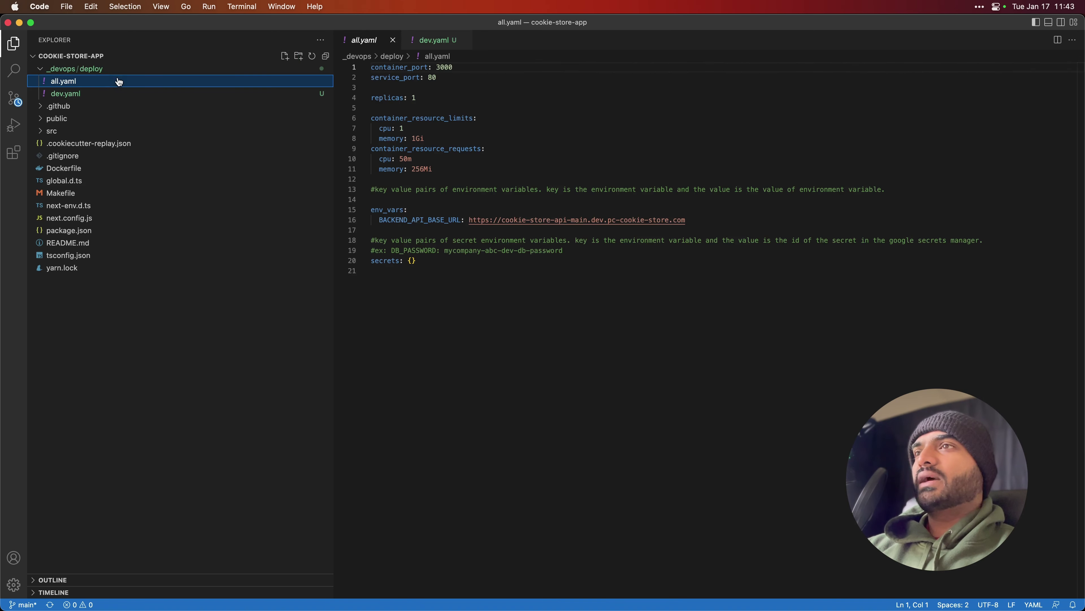
{"action": "left_click_drag", "start_coordinate": [417, 299], "coordinate": [346, 211]}
{"action": "key", "text": "super+c"}
{"action": "key", "text": "BackSpace"}
{"action": "key", "text": "BackSpace"}
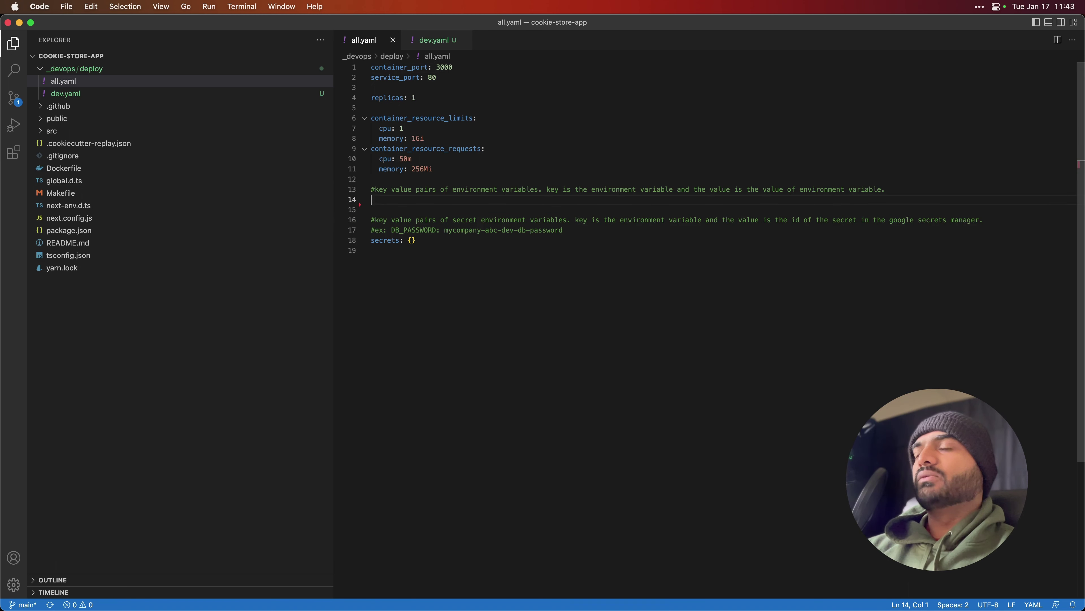
{"action": "left_click", "coordinate": [52, 85]}
{"action": "left_click", "coordinate": [64, 93]}
{"action": "left_click", "coordinate": [414, 165]}
{"action": "key", "text": "super+v"}
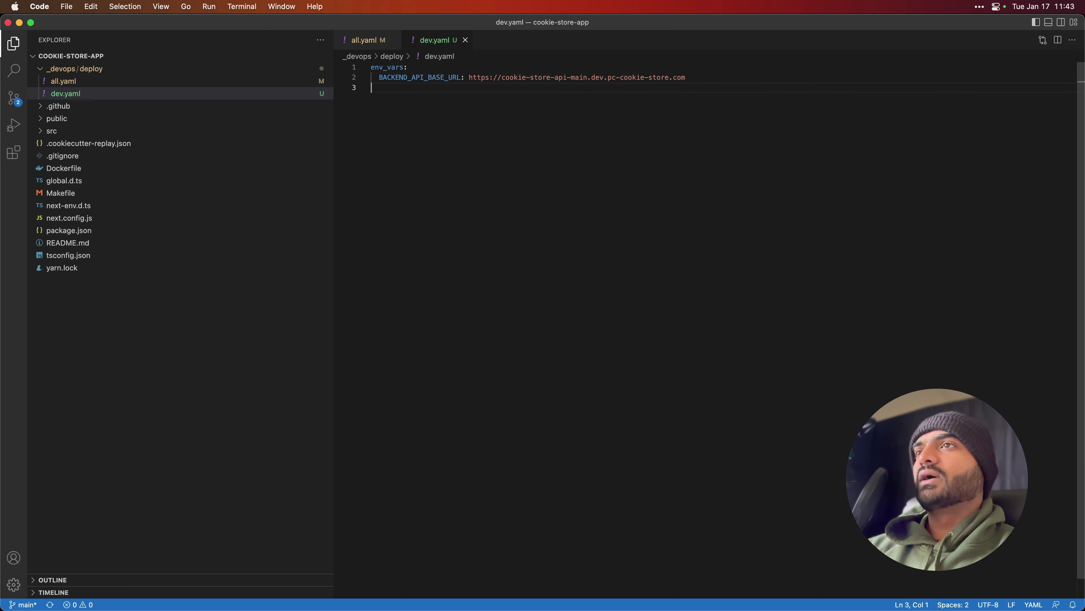
Duplicate dev.yaml as prod.yaml.
{"action": "key", "text": "super+a"}
{"action": "left_click", "coordinate": [67, 93]}
{"action": "key", "text": "super+c"}
{"action": "key", "text": "super+v"}
{"action": "type", "text": "prod"}
{"action": "key", "text": "Return"}
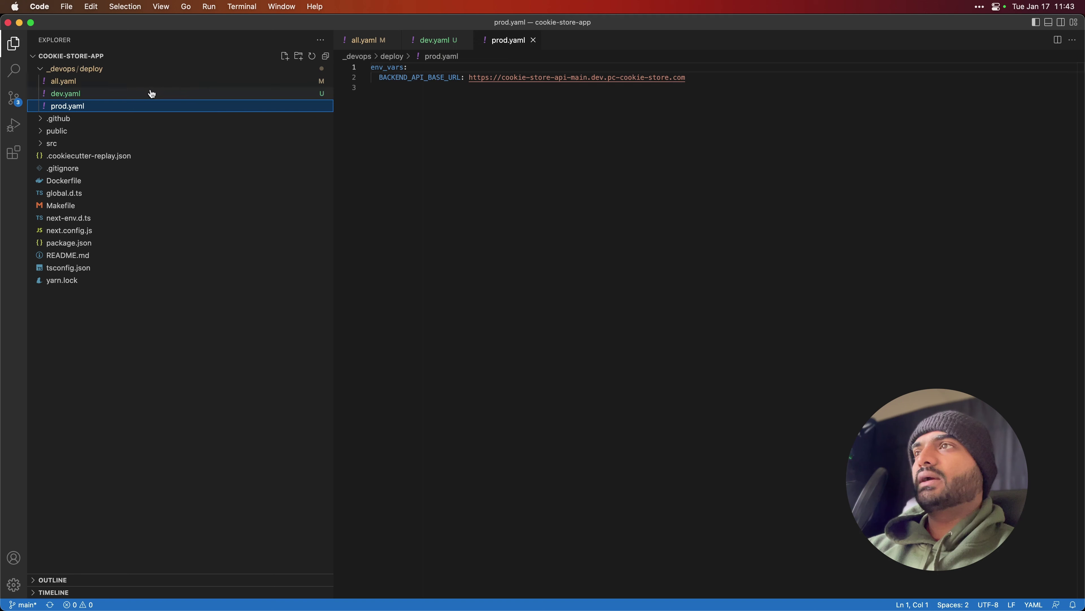
In prod.yaml, change dev to prod in the backend API URL and save.
{"action": "left_click", "coordinate": [542, 78]}
{"action": "left_click", "coordinate": [593, 76]}
{"action": "double_click", "coordinate": [593, 76]}
{"action": "type", "text": "prod"}
{"action": "key", "text": "super+s"}
{"action": "left_click", "coordinate": [614, 122]}
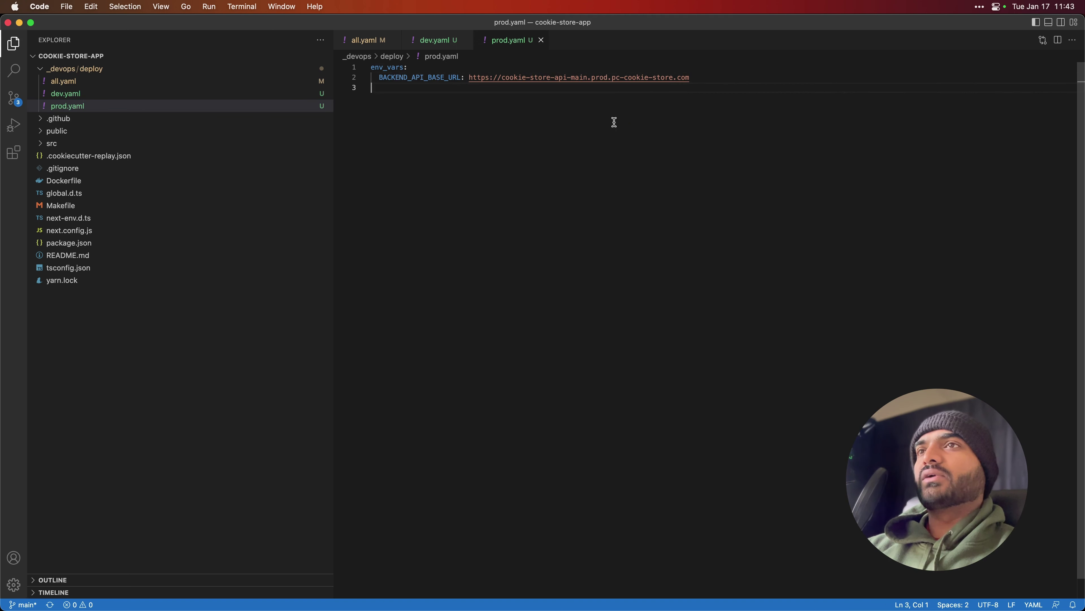
{"action": "double_click", "coordinate": [601, 77]}
{"action": "left_click", "coordinate": [578, 142]}
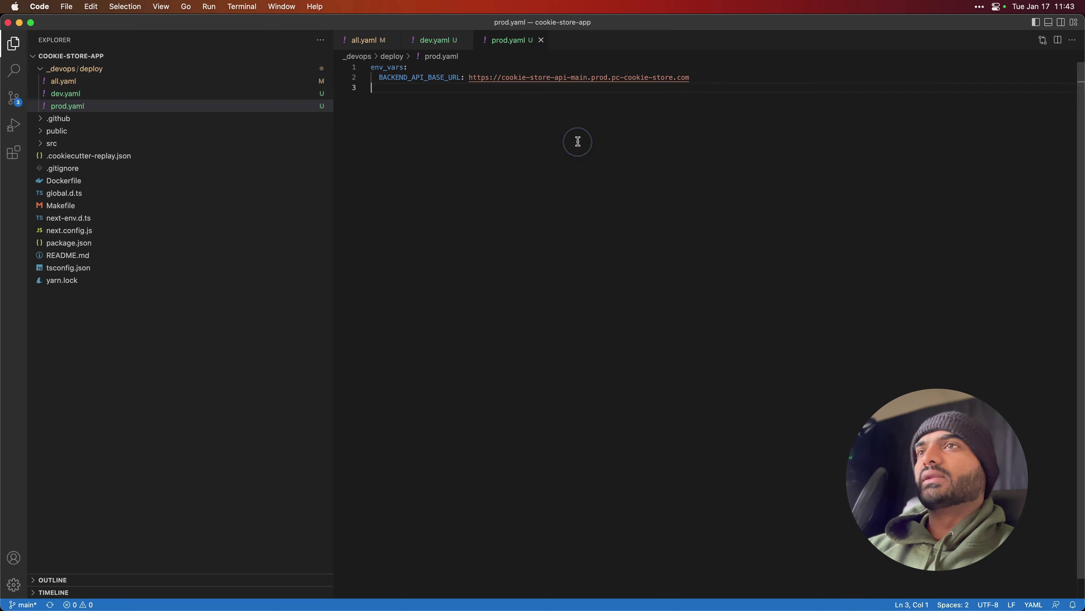
Close the config files and commit and push with gcp's suggested message.
{"action": "key", "text": "super+w"}
{"action": "key", "text": "super+w"}
{"action": "key", "text": "super+w"}
{"action": "key", "text": "super+Tab"}
{"action": "type", "text": "gcp"}
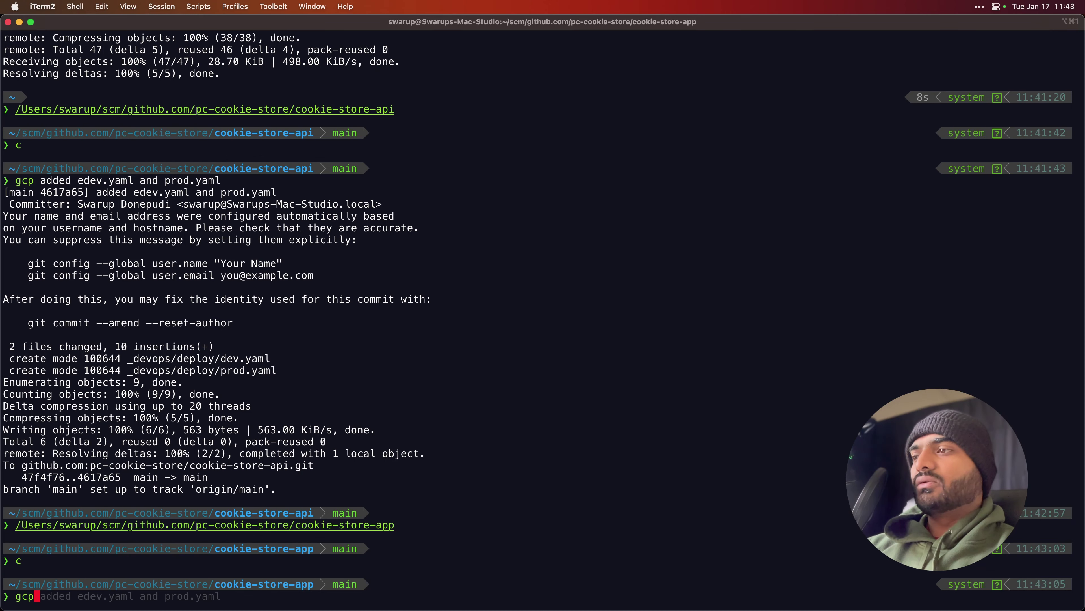
{"action": "key", "text": "Right"}
{"action": "key", "text": "Return"}
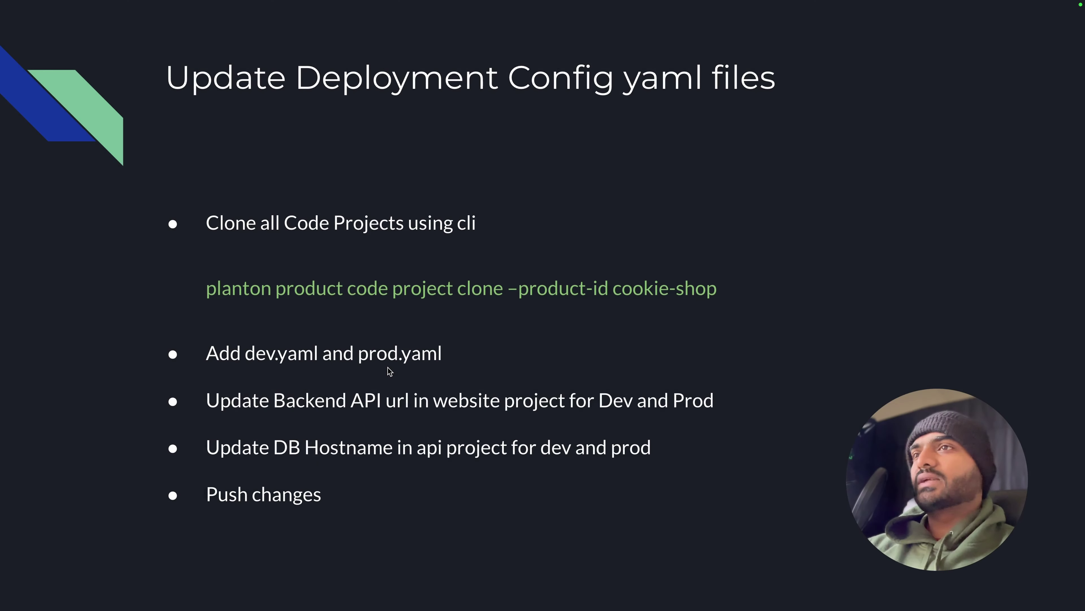
Advance the slideshow to the 'Deploy Microservices to Production' slide.
{"action": "left_click", "coordinate": [330, 501]}
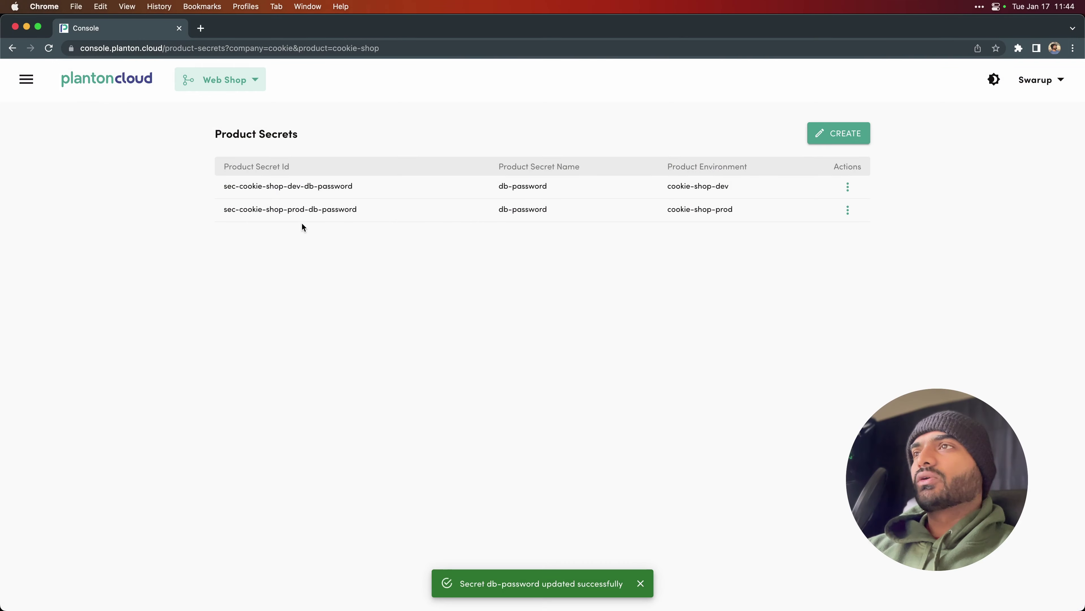
From the Microservices list, add a Magic Pipeline to the website microservice and view its Git repository.
{"action": "left_click", "coordinate": [112, 77]}
{"action": "left_click", "coordinate": [623, 332]}
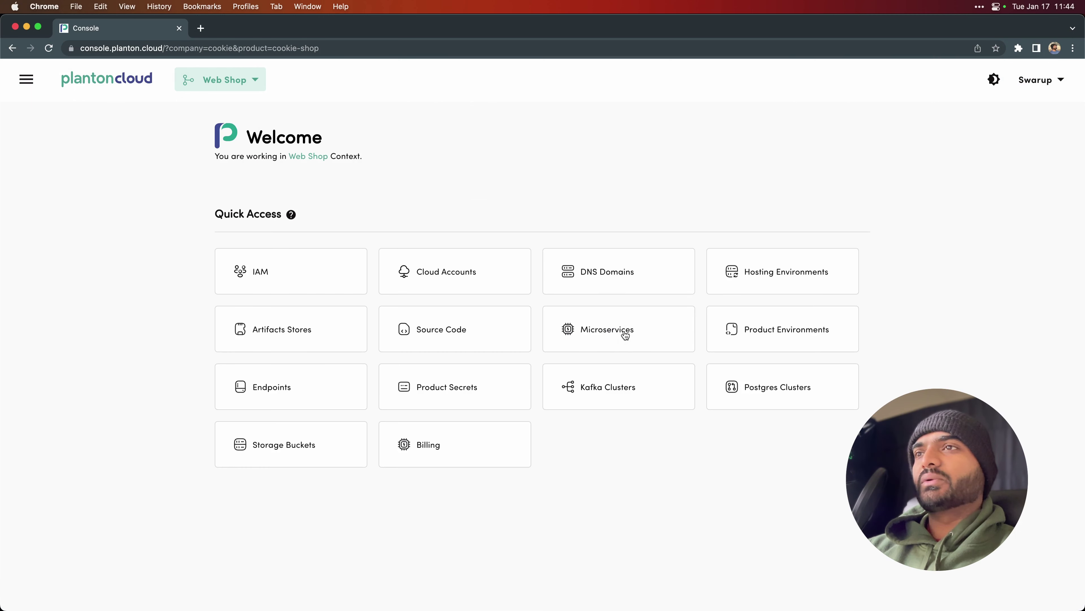
{"action": "left_click", "coordinate": [848, 195]}
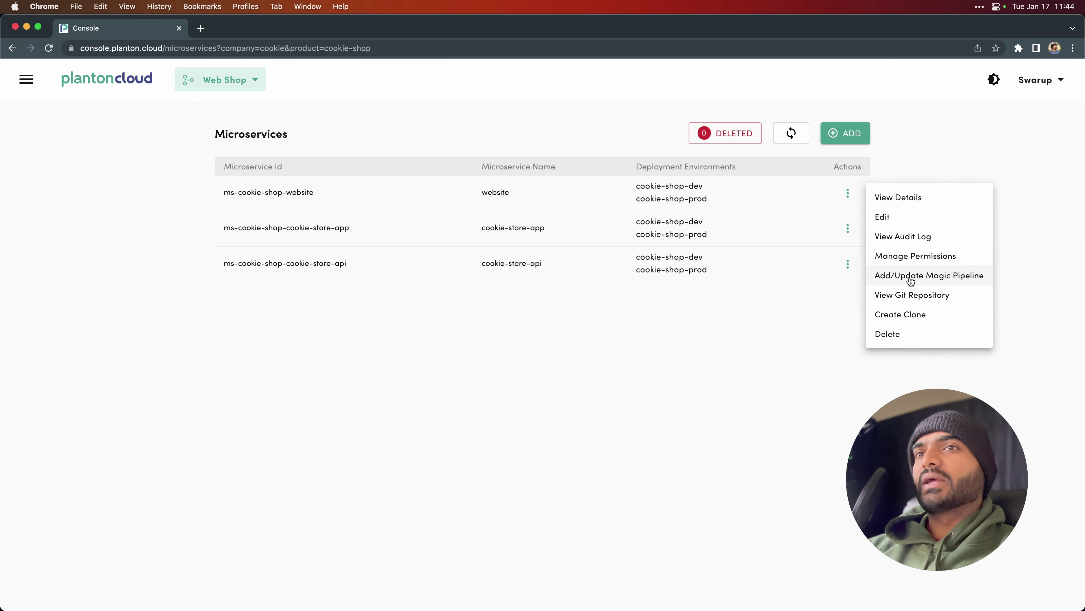
{"action": "left_click", "coordinate": [911, 277]}
{"action": "left_click", "coordinate": [718, 373]}
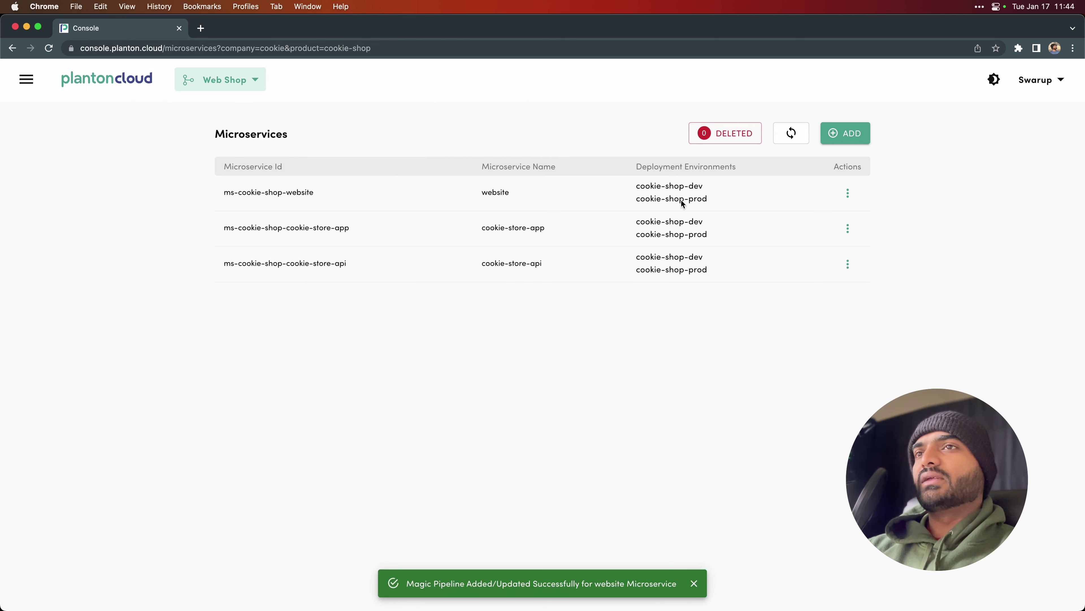
{"action": "left_click", "coordinate": [848, 193]}
{"action": "left_click", "coordinate": [911, 294]}
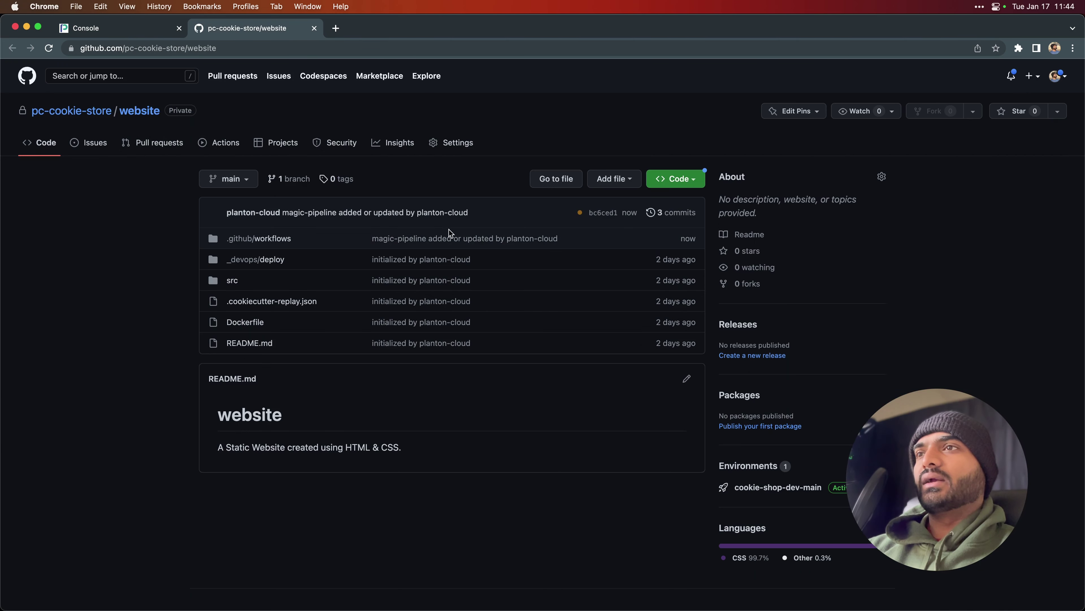
Review the website's magic-pipeline commit diff with its cookie-shop-prod deploy workflows.
{"action": "left_click", "coordinate": [453, 242]}
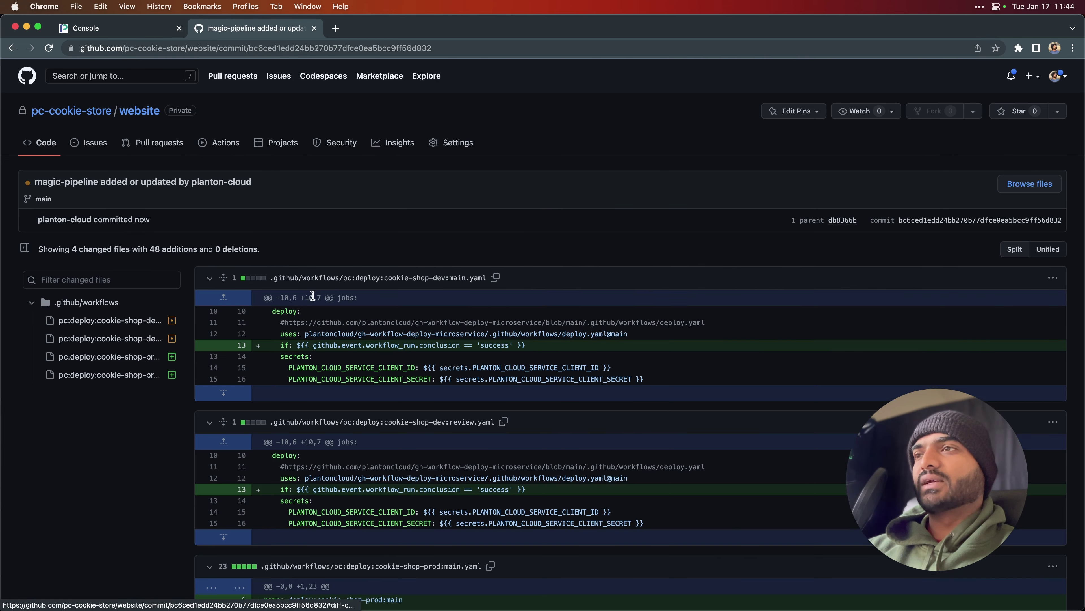
{"action": "scroll", "coordinate": [321, 387], "scroll_direction": "down", "scroll_amount": 3}
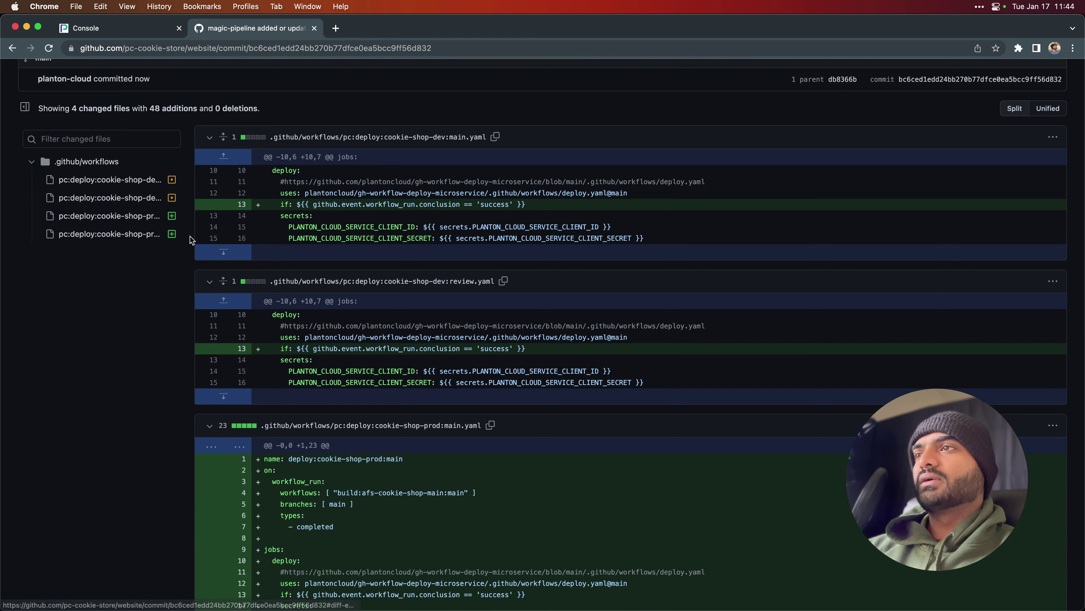
{"action": "scroll", "coordinate": [373, 309], "scroll_direction": "down", "scroll_amount": 5}
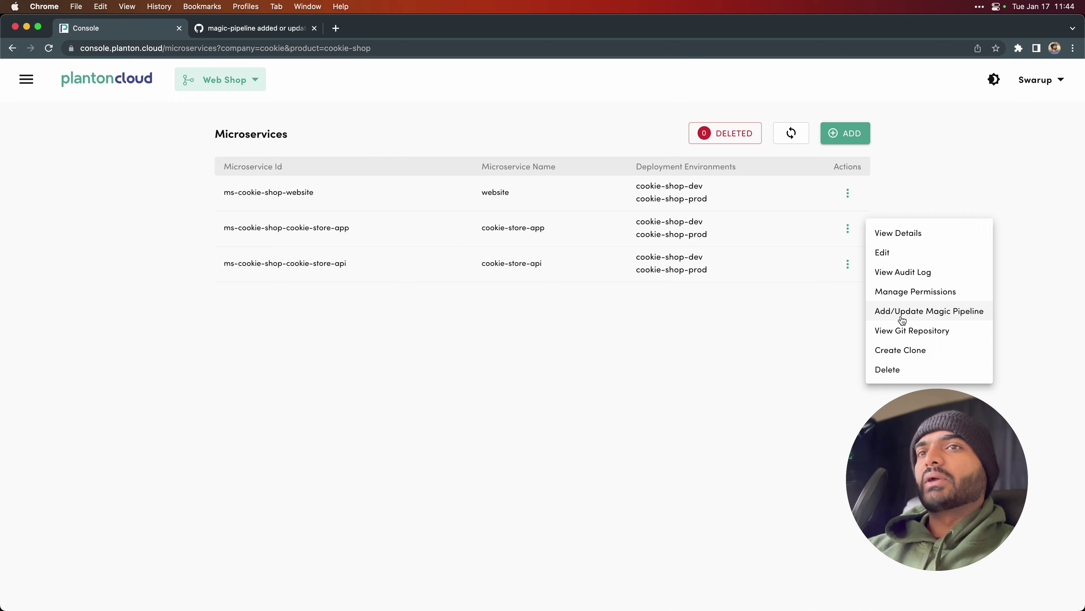
Add a Magic Pipeline to the cookie-store-api microservice and confirm.
{"action": "left_click", "coordinate": [902, 320]}
{"action": "left_click", "coordinate": [719, 368]}
{"action": "left_click", "coordinate": [848, 264]}
{"action": "left_click", "coordinate": [898, 349]}
{"action": "left_click", "coordinate": [729, 371]}
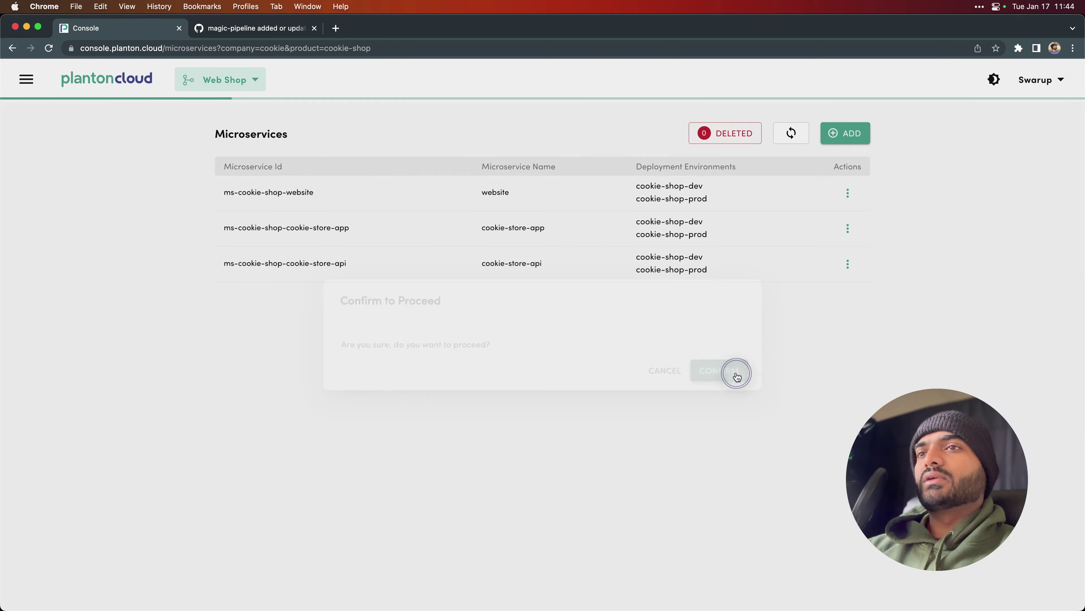
Open cookie-store-api's Git repository, then return to the Planton Cloud console.
{"action": "left_click", "coordinate": [848, 264]}
{"action": "left_click", "coordinate": [896, 366]}
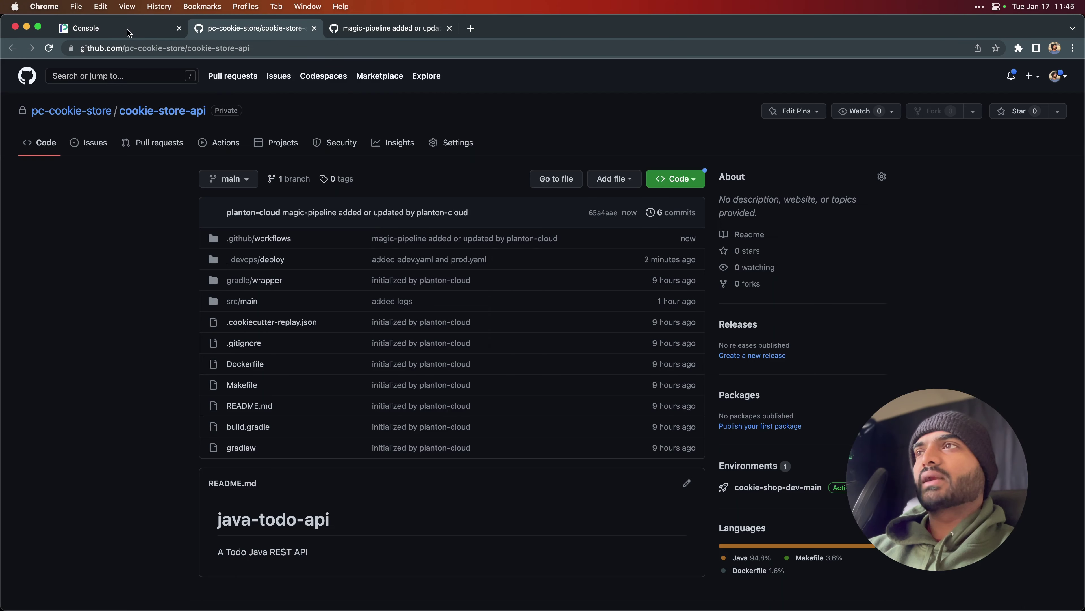
{"action": "left_click", "coordinate": [124, 28]}
Add a Magic Pipeline to cookie-store-app and show its GitHub Actions runs.
{"action": "left_click", "coordinate": [848, 228]}
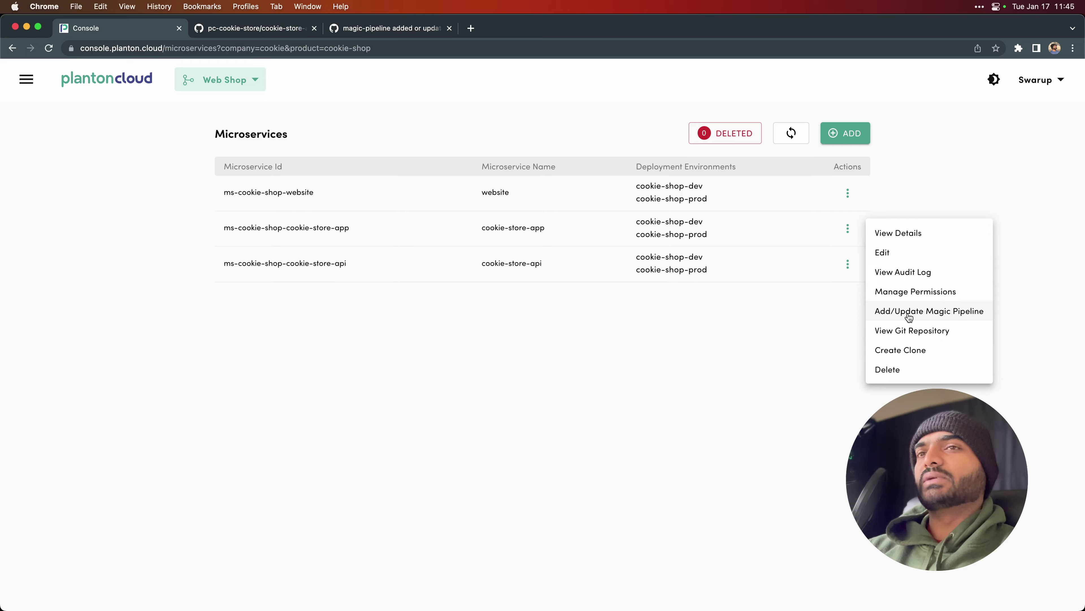
{"action": "left_click", "coordinate": [901, 311]}
{"action": "left_click", "coordinate": [709, 379]}
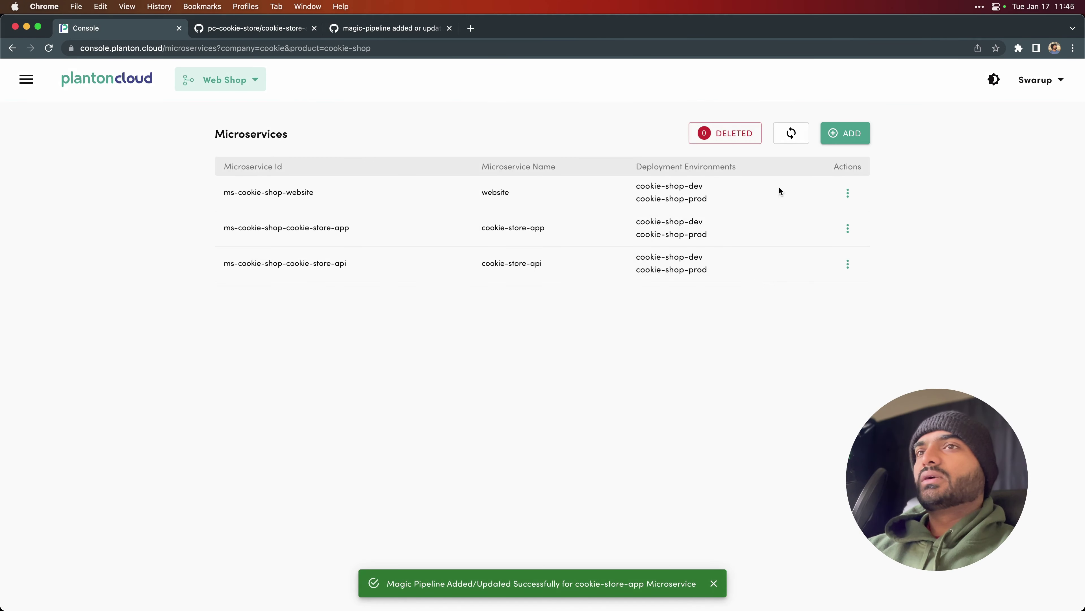
{"action": "left_click", "coordinate": [837, 229]}
{"action": "left_click", "coordinate": [226, 143]}
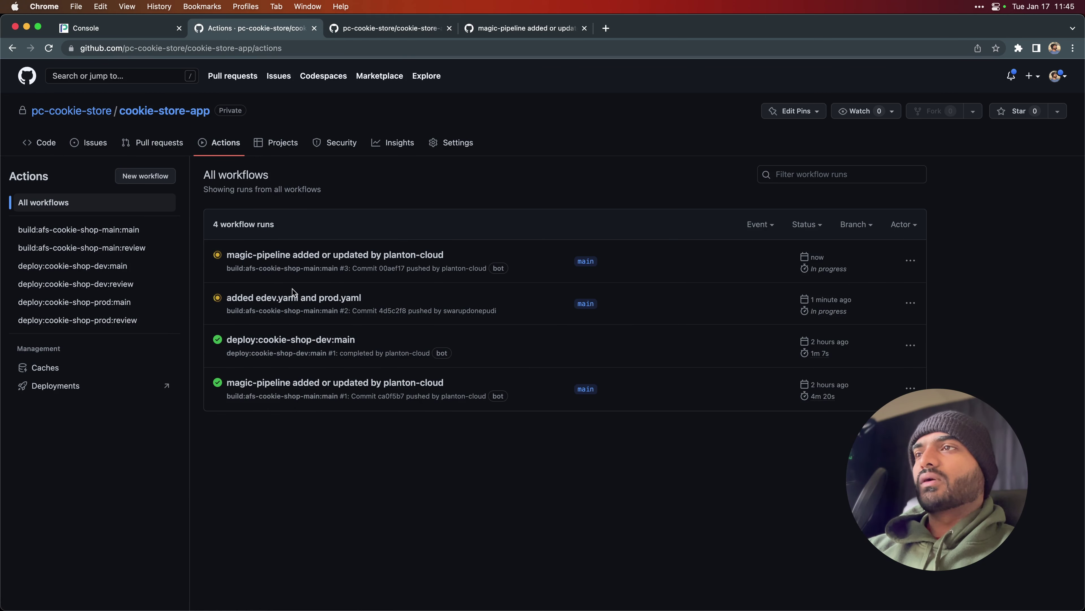
Watch the API and website Actions runs until deploy:cookie-shop-prod:main finishes green.
{"action": "left_click", "coordinate": [348, 33]}
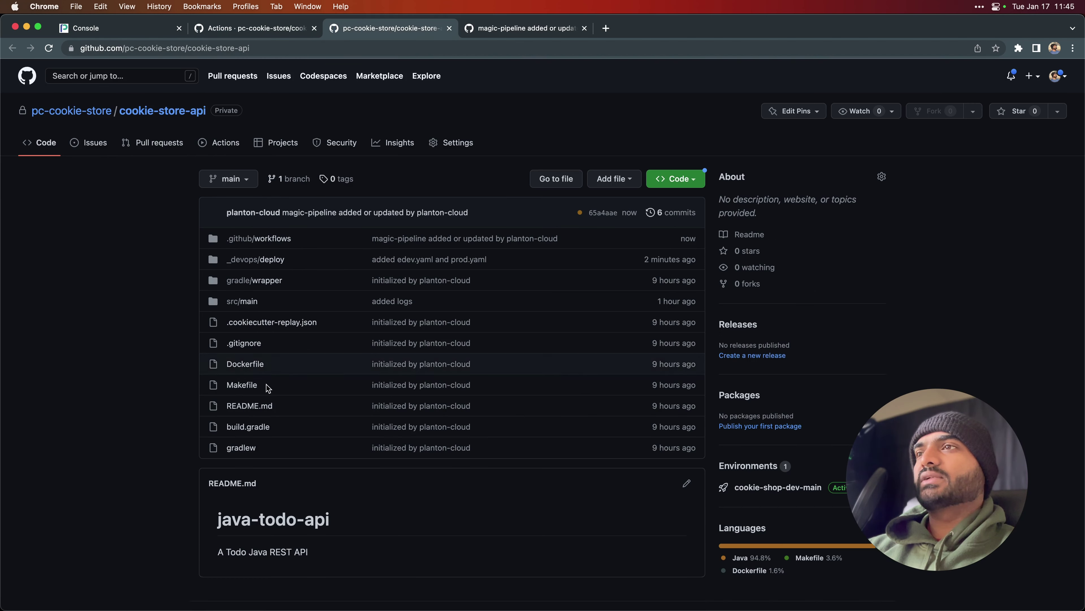
{"action": "left_click", "coordinate": [220, 143]}
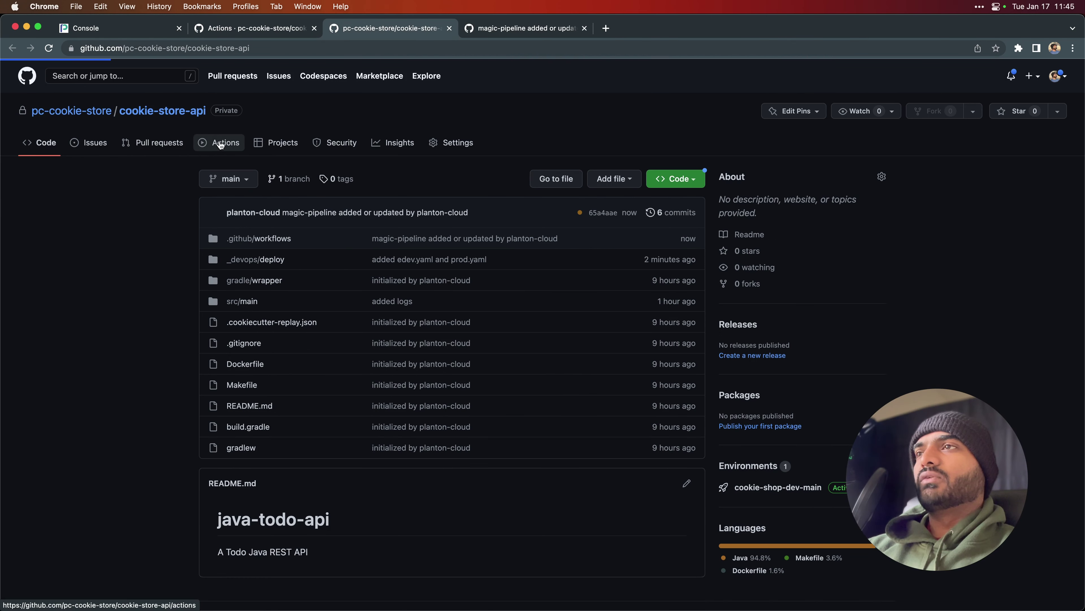
{"action": "left_click", "coordinate": [500, 29]}
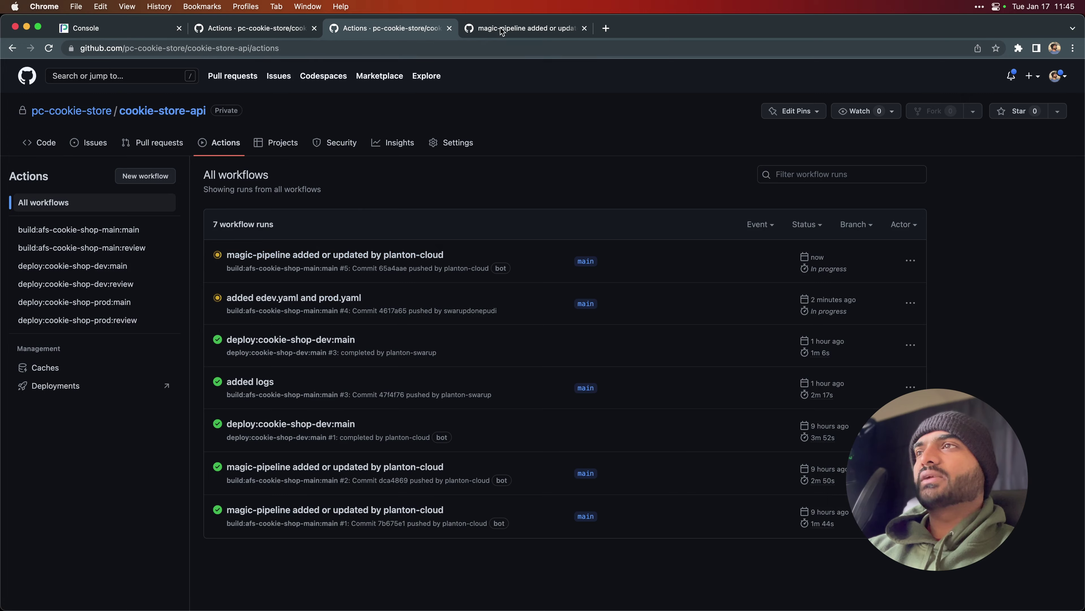
{"action": "scroll", "coordinate": [303, 163], "scroll_direction": "up", "scroll_amount": 4}
{"action": "scroll", "coordinate": [303, 164], "scroll_direction": "up", "scroll_amount": 2}
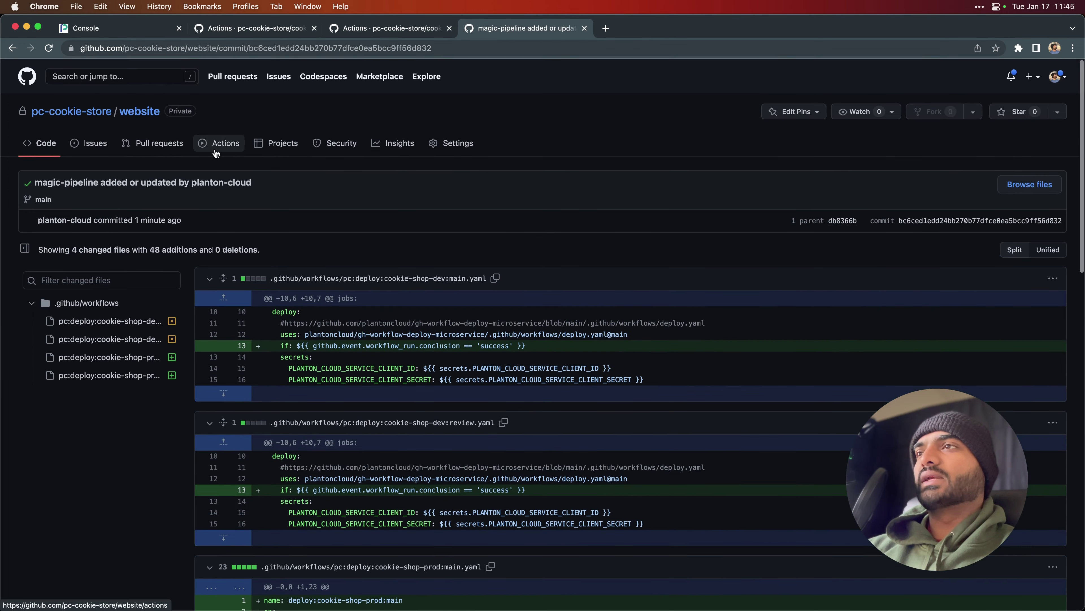
{"action": "left_click", "coordinate": [220, 142]}
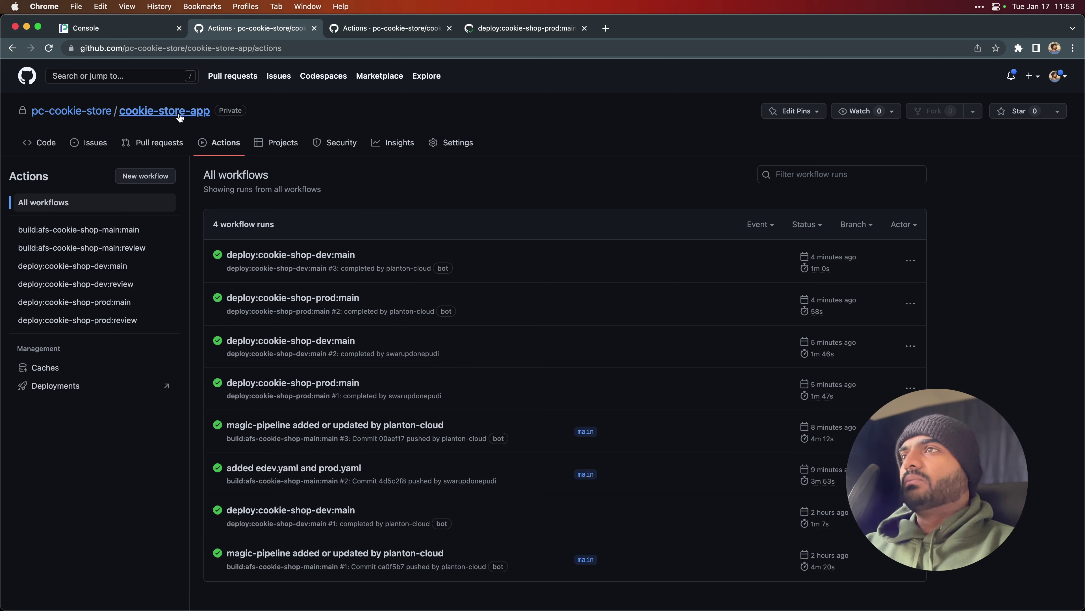
{"action": "left_click", "coordinate": [353, 31]}
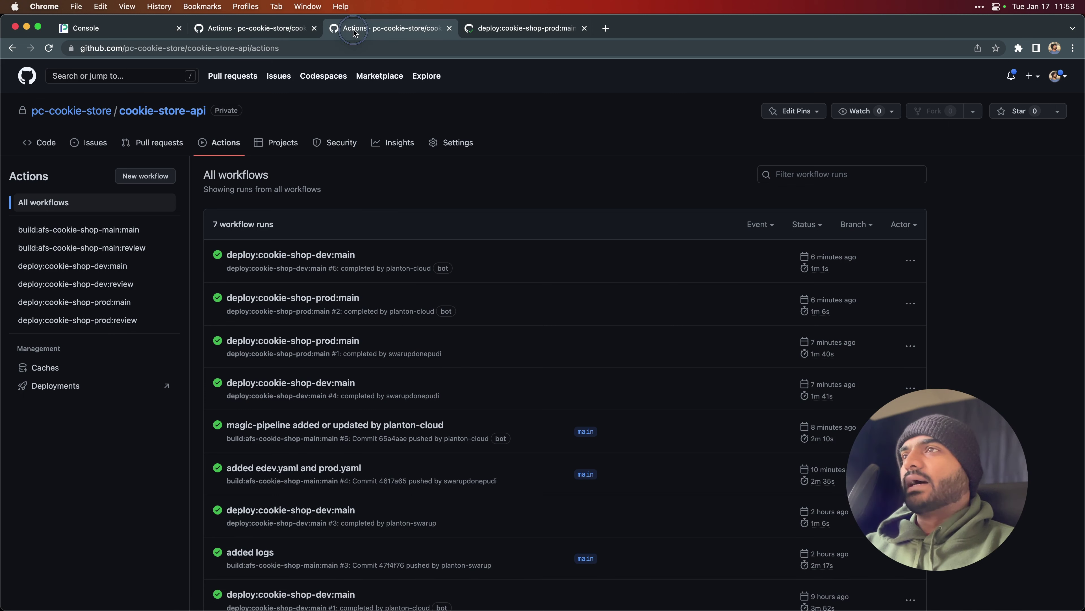
{"action": "left_click", "coordinate": [533, 31]}
{"action": "left_click", "coordinate": [606, 29]}
Load the prod website, then cookie-store-app-main.prod.pc-cookie-store.com for the prod todo app.
{"action": "type", "text": "https://website-main.prod.pc-cookie-store.com/"}
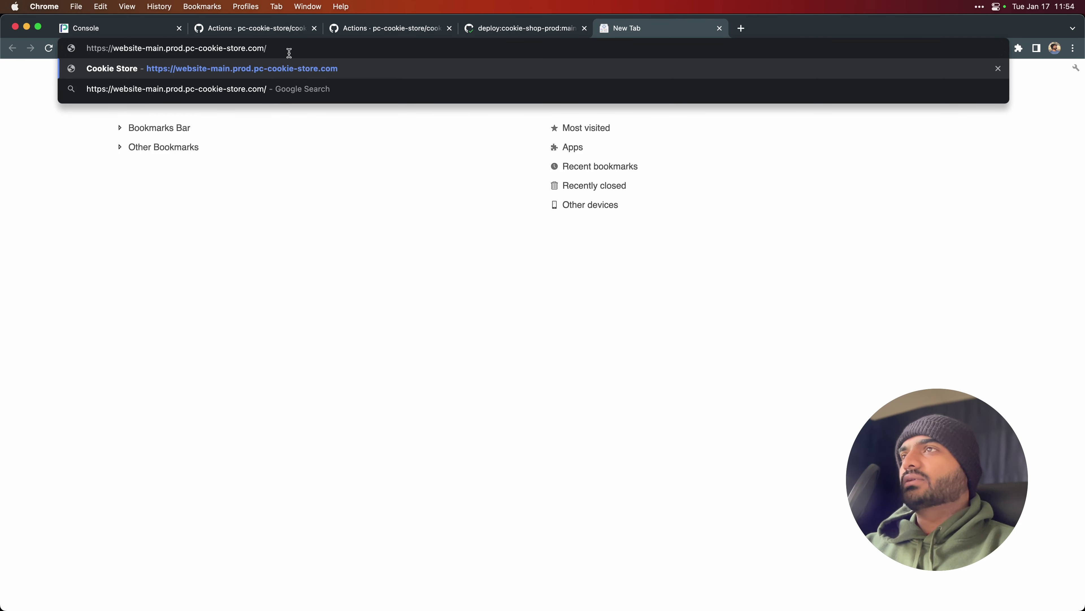
{"action": "key", "text": "Return"}
{"action": "left_click", "coordinate": [141, 49]}
{"action": "left_click_drag", "start_coordinate": [177, 48], "coordinate": [141, 48]}
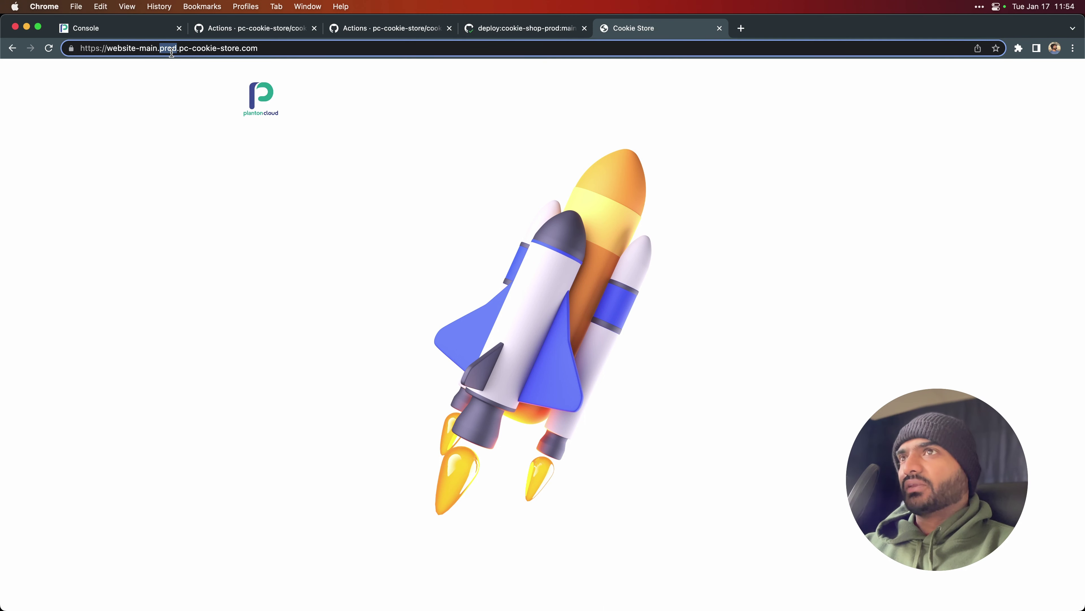
{"action": "double_click", "coordinate": [131, 47]}
{"action": "type", "text": "cookie-"}
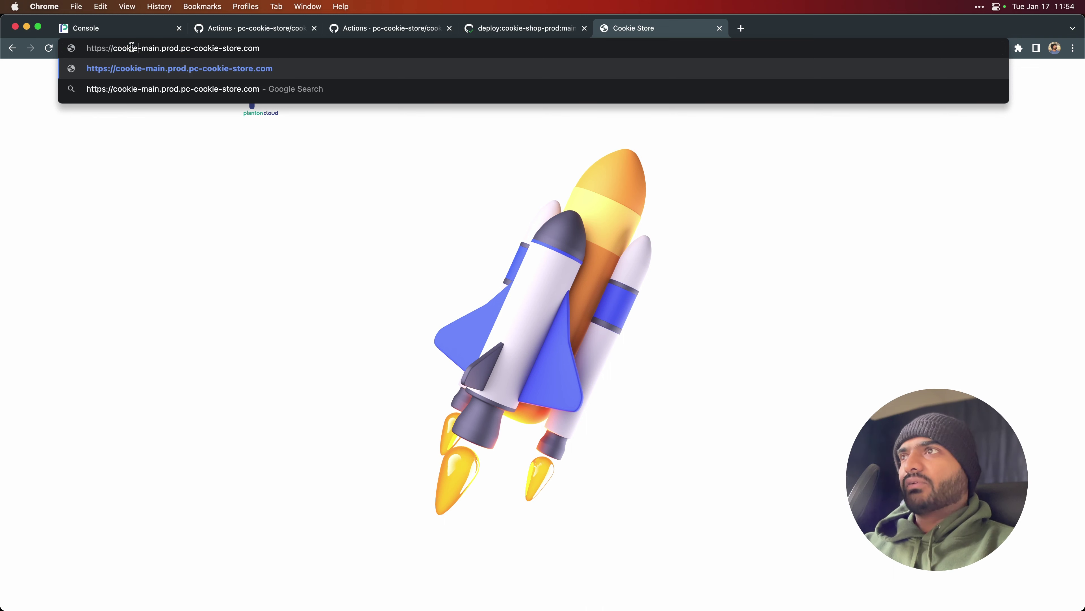
{"action": "type", "text": "store-app"}
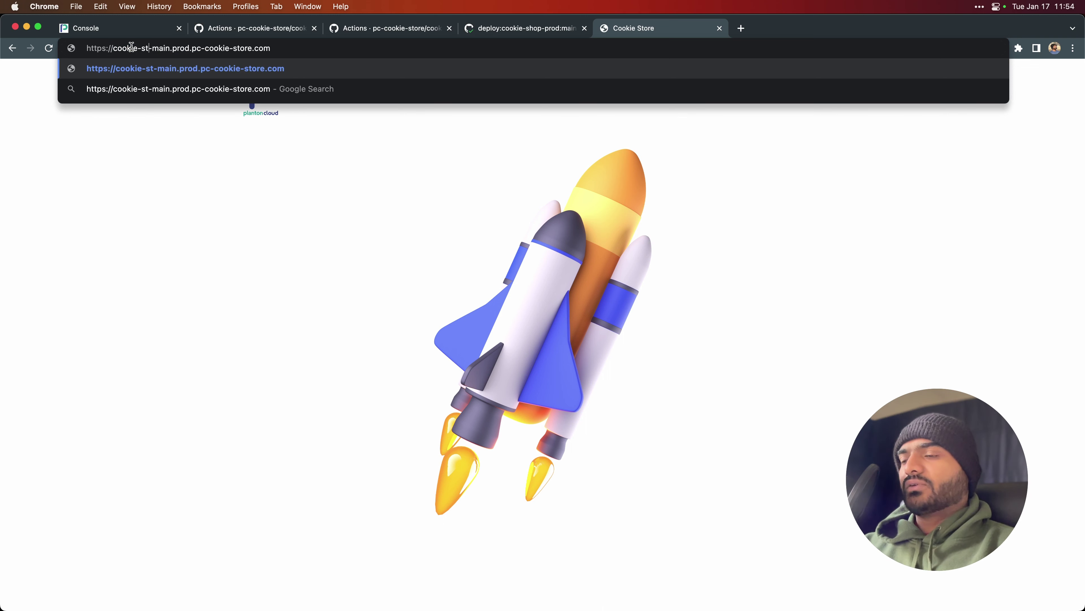
{"action": "key", "text": "Return"}
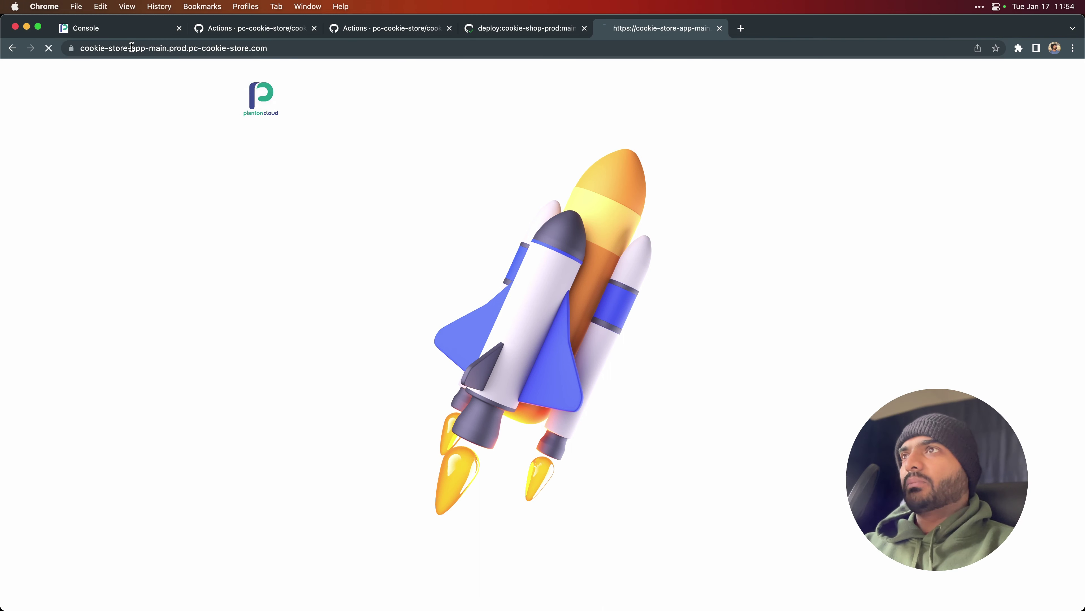
Load cookie-store-api-main.prod.pc-cookie-store.com in a new tab.
{"action": "key", "text": "super+t"}
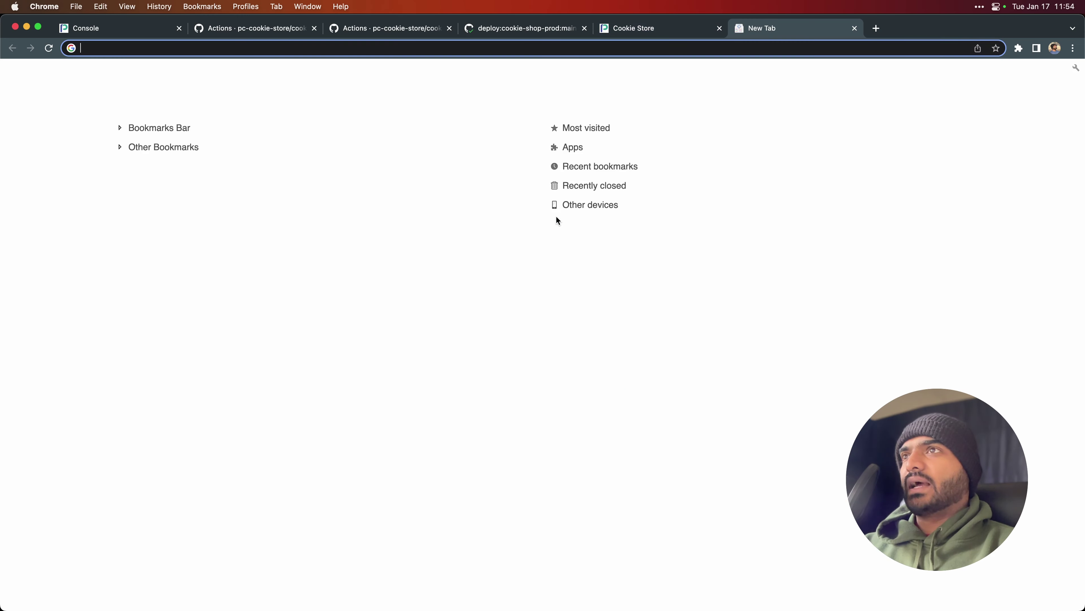
{"action": "left_click", "coordinate": [656, 31]}
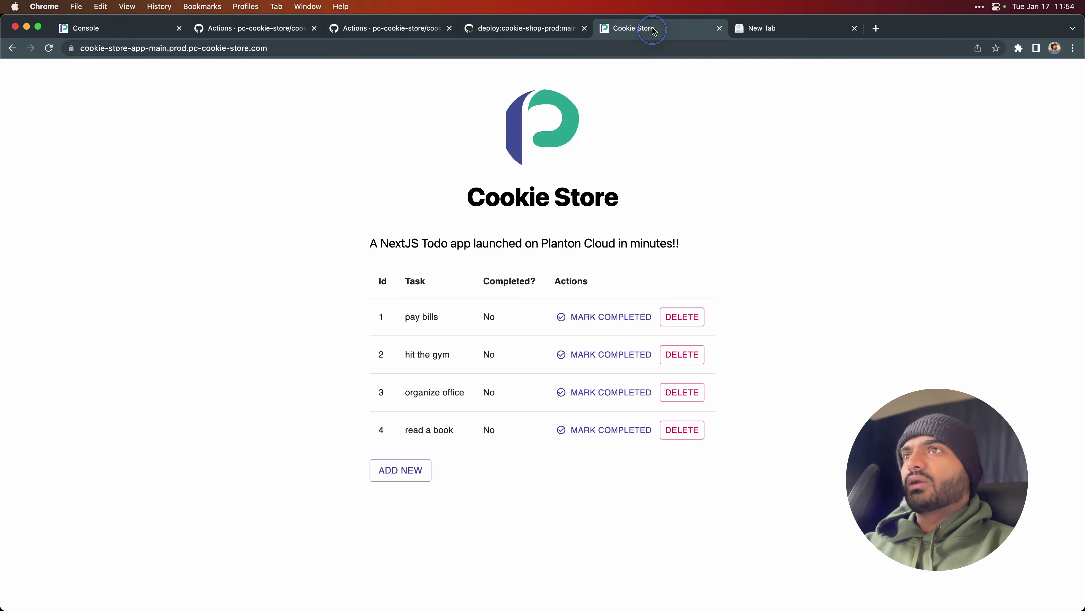
{"action": "left_click", "coordinate": [642, 47]}
{"action": "key", "text": "super+c"}
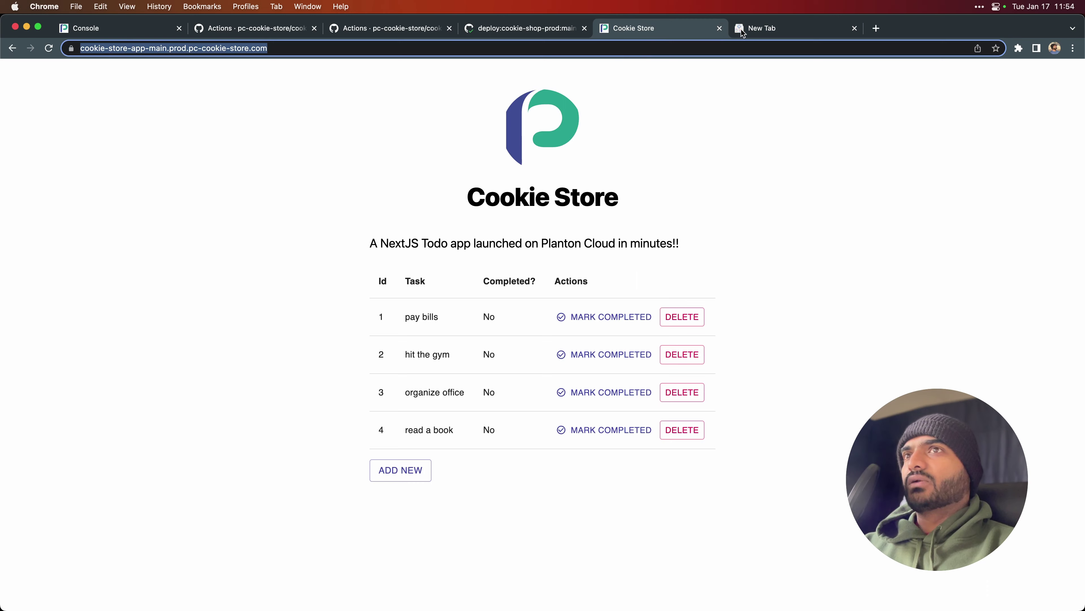
{"action": "left_click", "coordinate": [732, 34]}
{"action": "left_click", "coordinate": [719, 45]}
{"action": "key", "text": "super+v"}
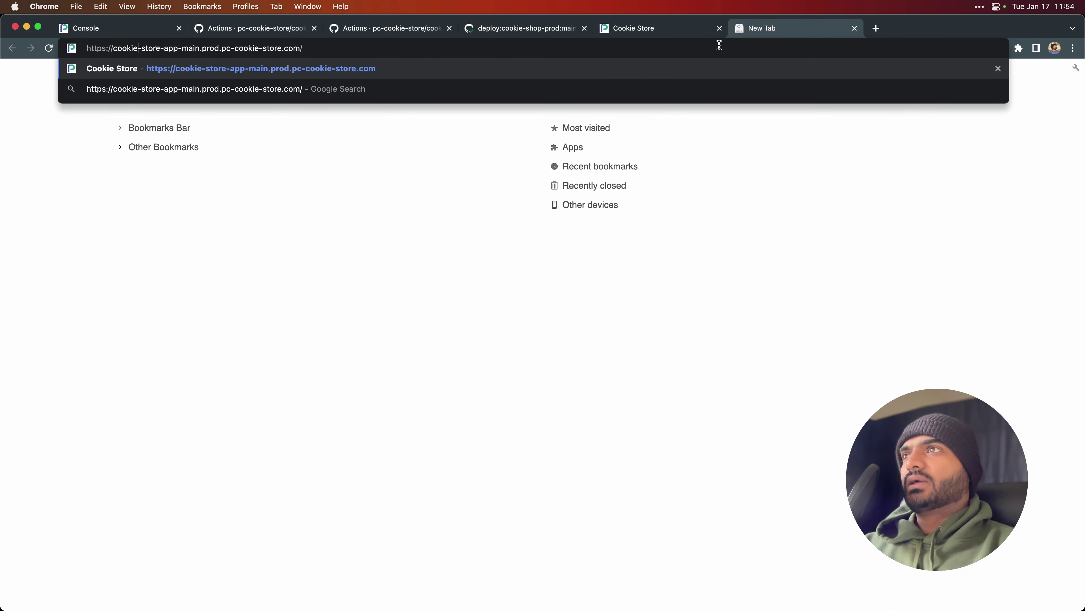
{"action": "key", "text": "BackSpace"}
{"action": "type", "text": "i"}
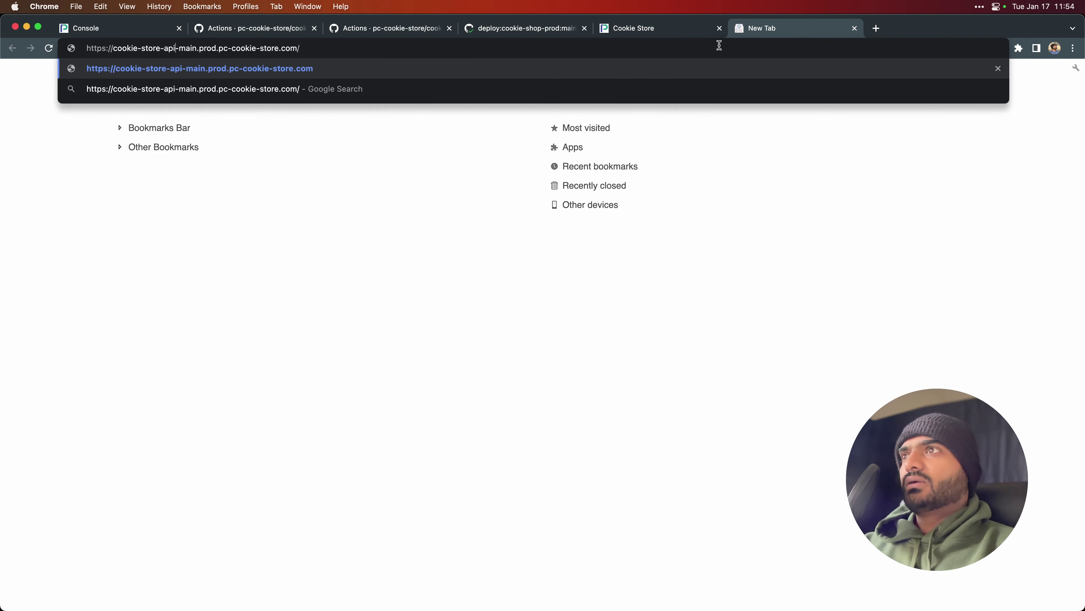
{"action": "key", "text": "Return"}
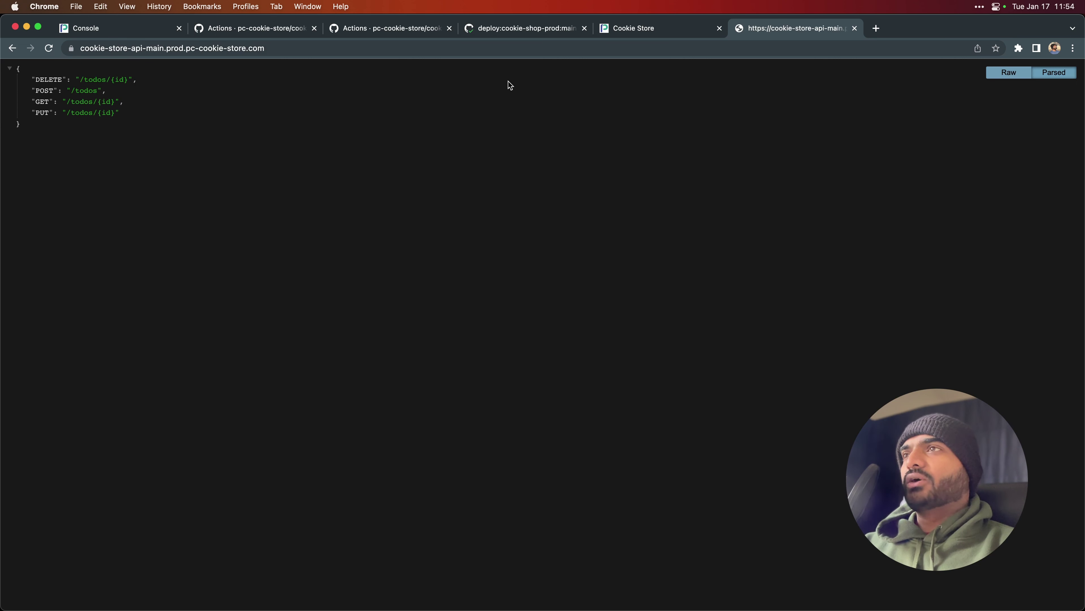